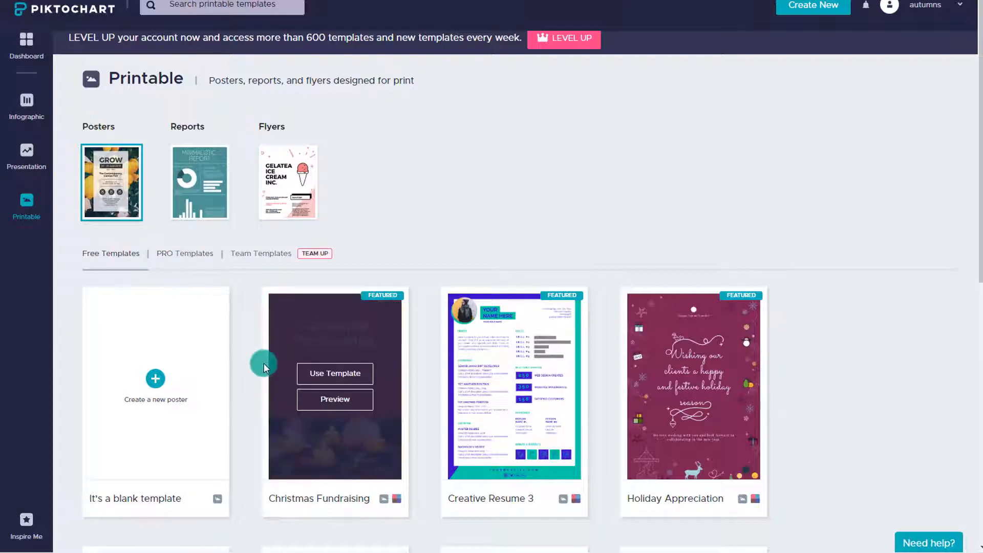
Step: Browse the free printable poster templates
{"action": "scroll", "coordinate": [263, 363], "scroll_direction": "down", "scroll_amount": 5}
{"action": "scroll", "coordinate": [264, 363], "scroll_direction": "down", "scroll_amount": 5}
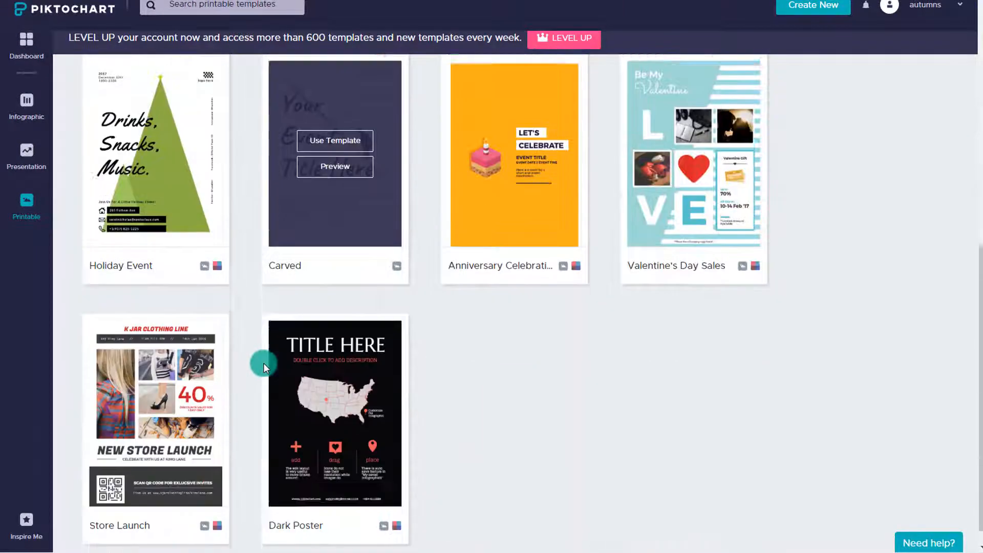
{"action": "scroll", "coordinate": [476, 384], "scroll_direction": "up", "scroll_amount": 7}
{"action": "scroll", "coordinate": [475, 384], "scroll_direction": "up", "scroll_amount": 3}
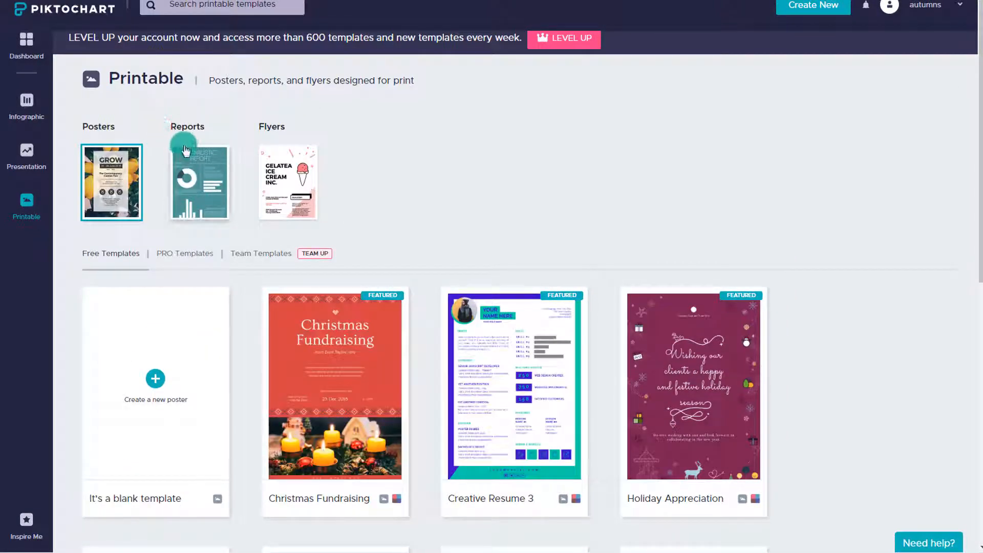
Step: Look through the free infographic templates and create a new infographic from the blank template
{"action": "left_click", "coordinate": [24, 117]}
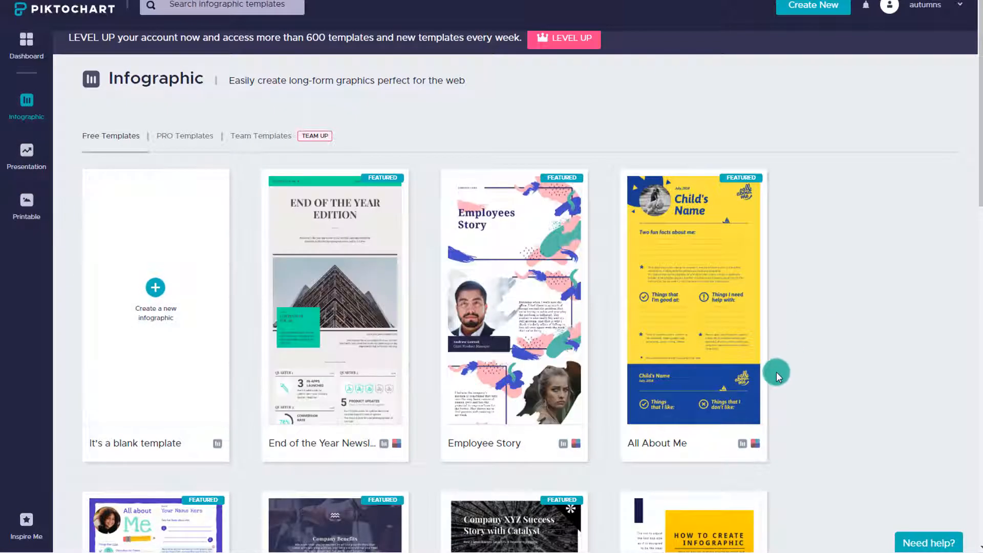
{"action": "scroll", "coordinate": [776, 372], "scroll_direction": "down", "scroll_amount": 3}
{"action": "scroll", "coordinate": [776, 372], "scroll_direction": "down", "scroll_amount": 5}
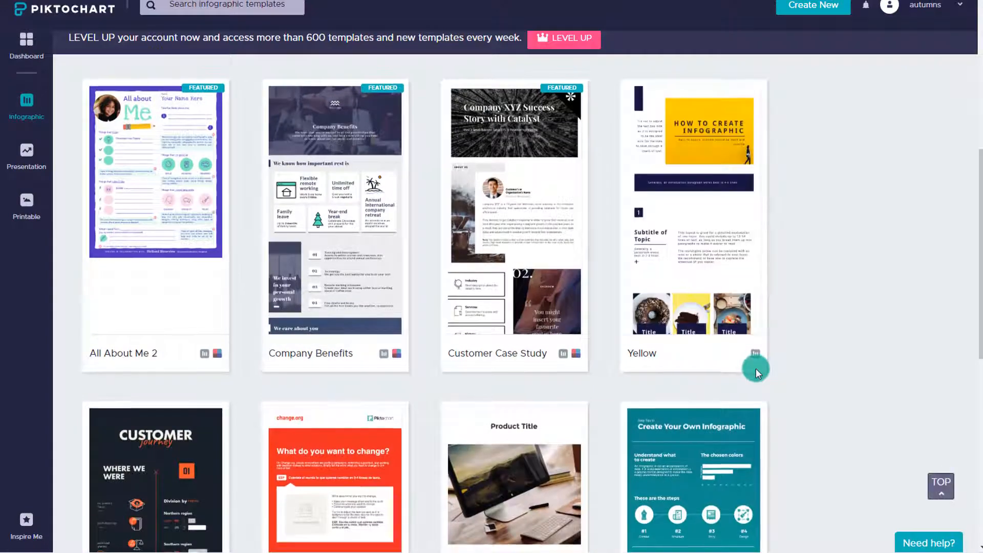
{"action": "scroll", "coordinate": [756, 369], "scroll_direction": "down", "scroll_amount": 5}
{"action": "scroll", "coordinate": [837, 340], "scroll_direction": "up", "scroll_amount": 10}
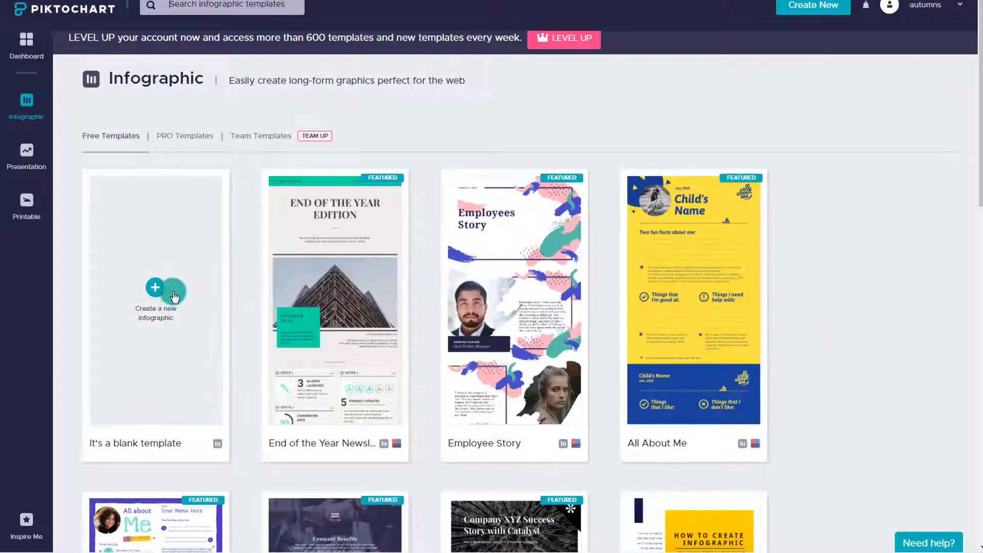
{"action": "left_click", "coordinate": [160, 294]}
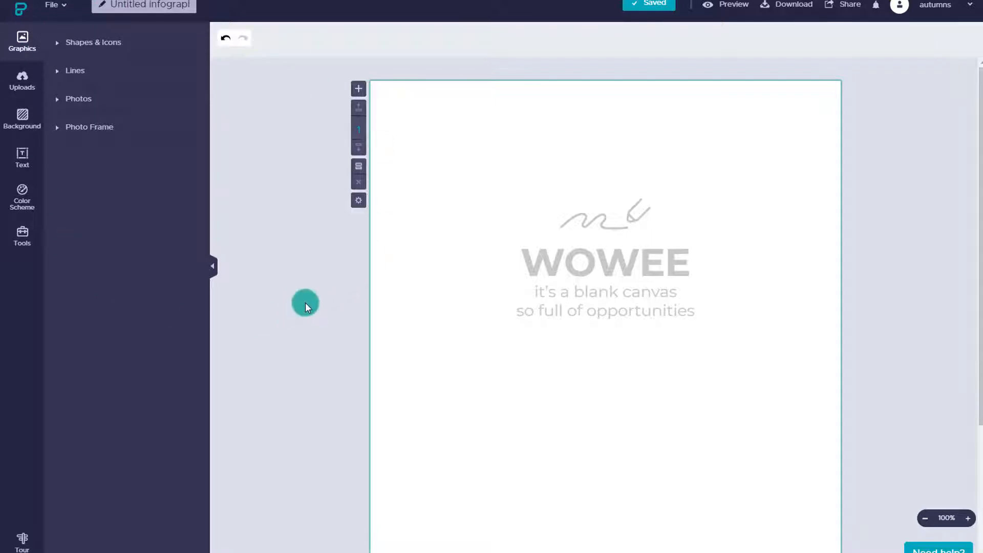
Step: Choose Letter as the canvas size in the page settings
{"action": "left_click", "coordinate": [360, 200]}
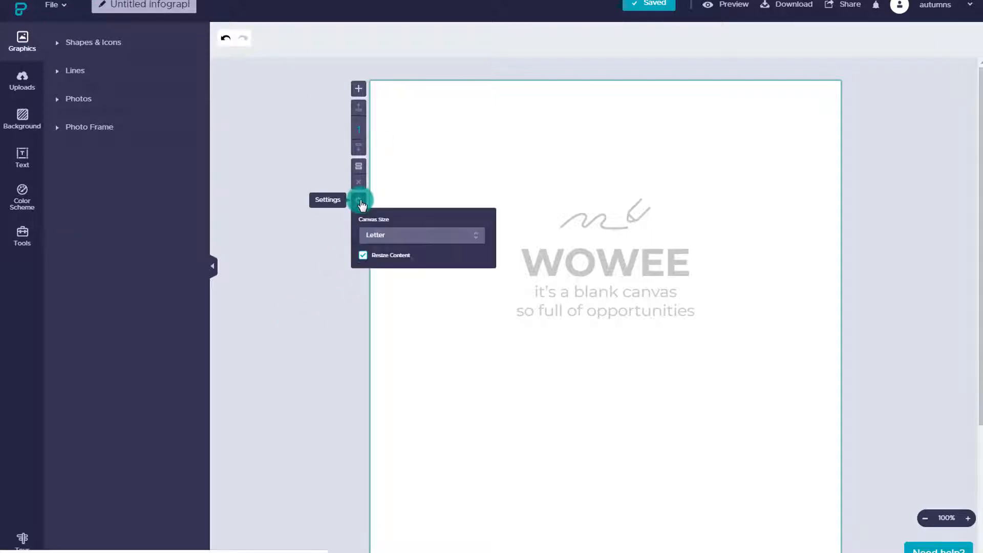
{"action": "left_click", "coordinate": [379, 237]}
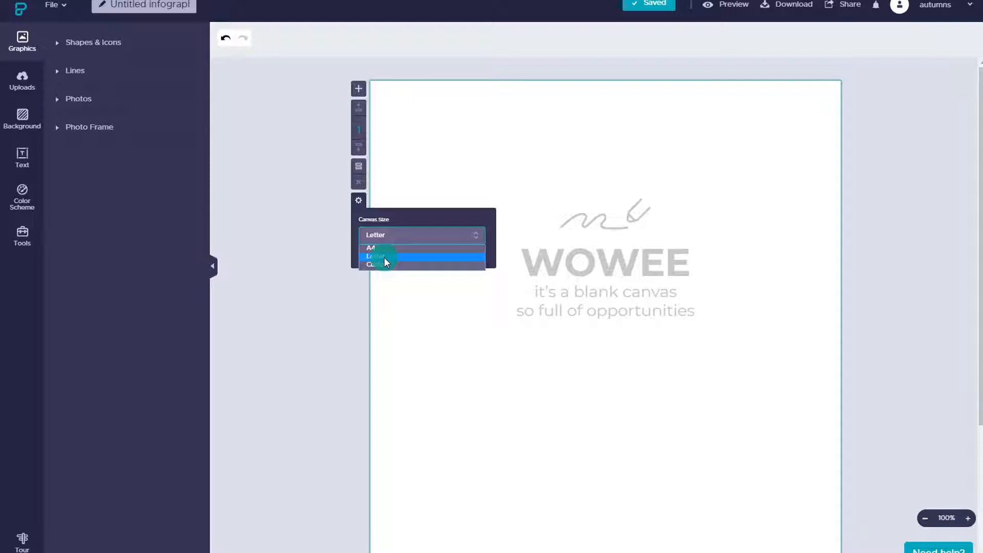
{"action": "left_click", "coordinate": [384, 257]}
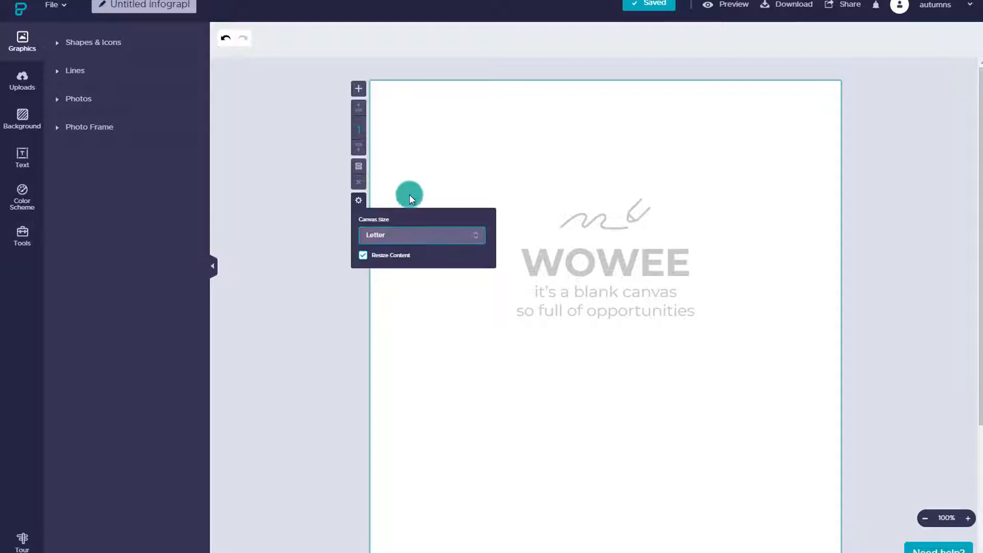
{"action": "left_click", "coordinate": [359, 200]}
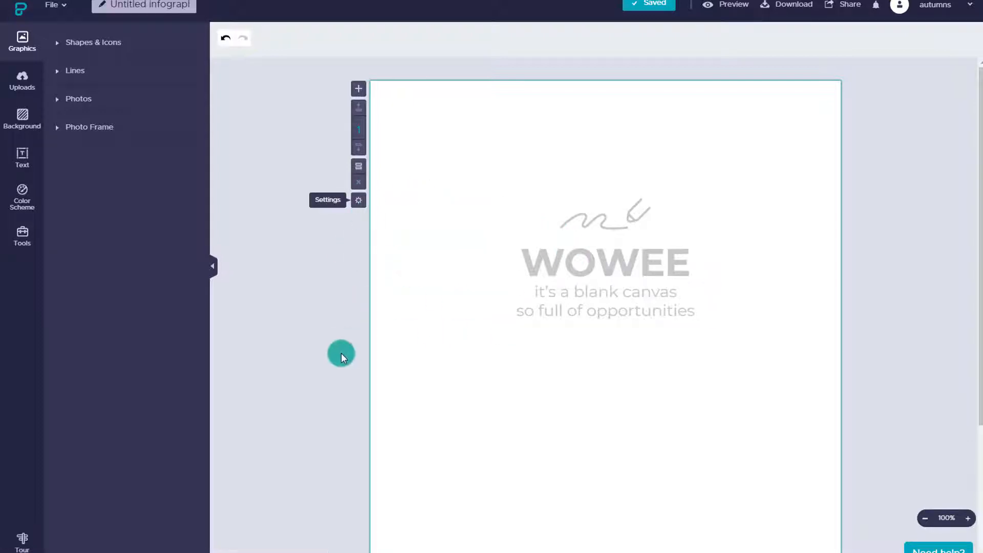
Step: Delete the WOWEE placeholder graphic from the blank canvas
{"action": "left_click", "coordinate": [537, 281]}
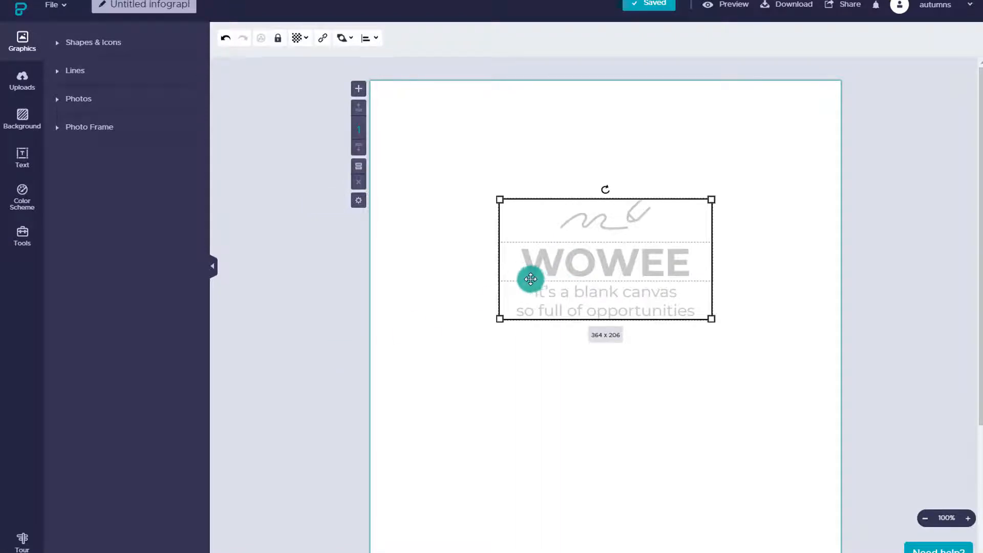
{"action": "key", "text": "Delete"}
{"action": "scroll", "coordinate": [528, 281], "scroll_direction": "down", "scroll_amount": 1}
{"action": "scroll", "coordinate": [527, 281], "scroll_direction": "up", "scroll_amount": 1}
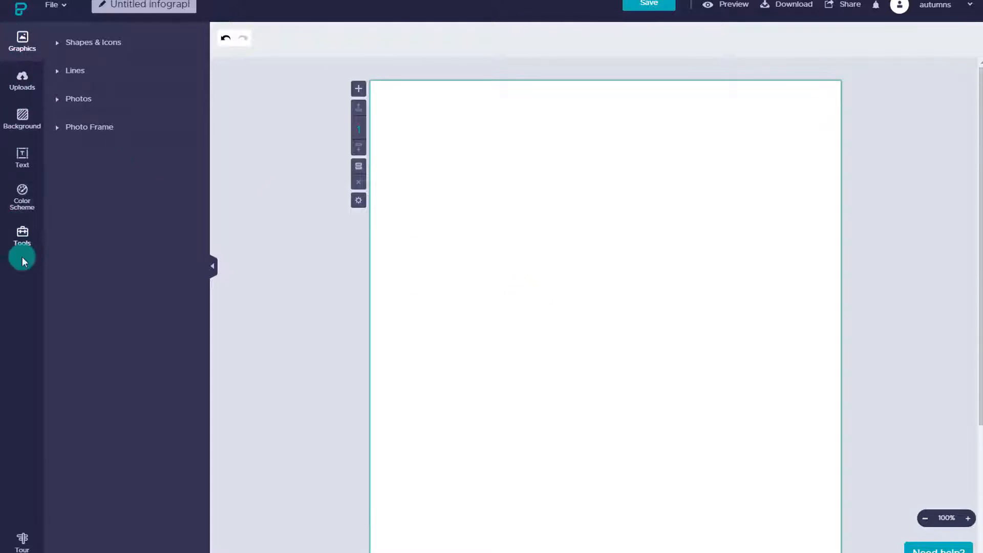
Step: Browse the background images and try the red and blue star pattern on the canvas
{"action": "left_click", "coordinate": [23, 119]}
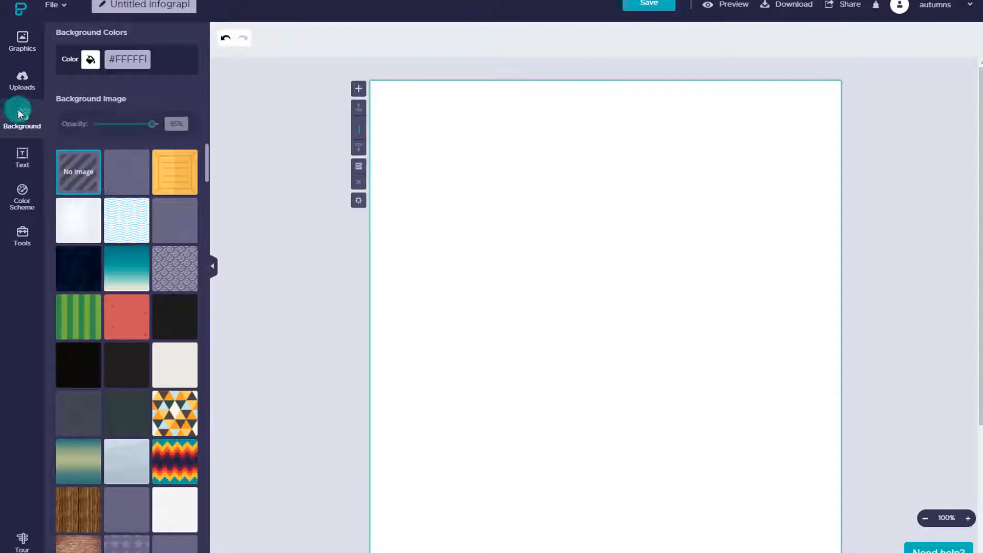
{"action": "scroll", "coordinate": [132, 233], "scroll_direction": "down", "scroll_amount": 7}
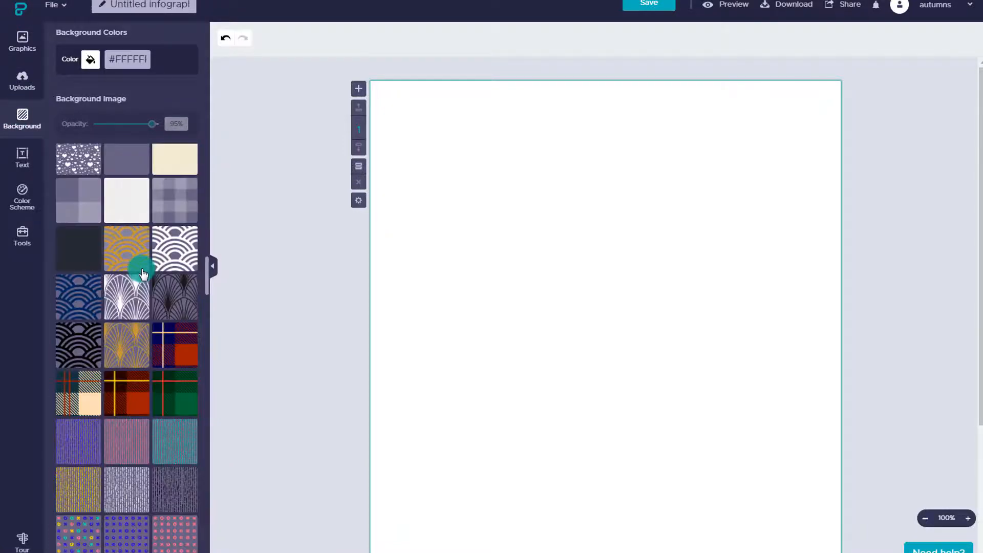
{"action": "scroll", "coordinate": [138, 270], "scroll_direction": "up", "scroll_amount": 5}
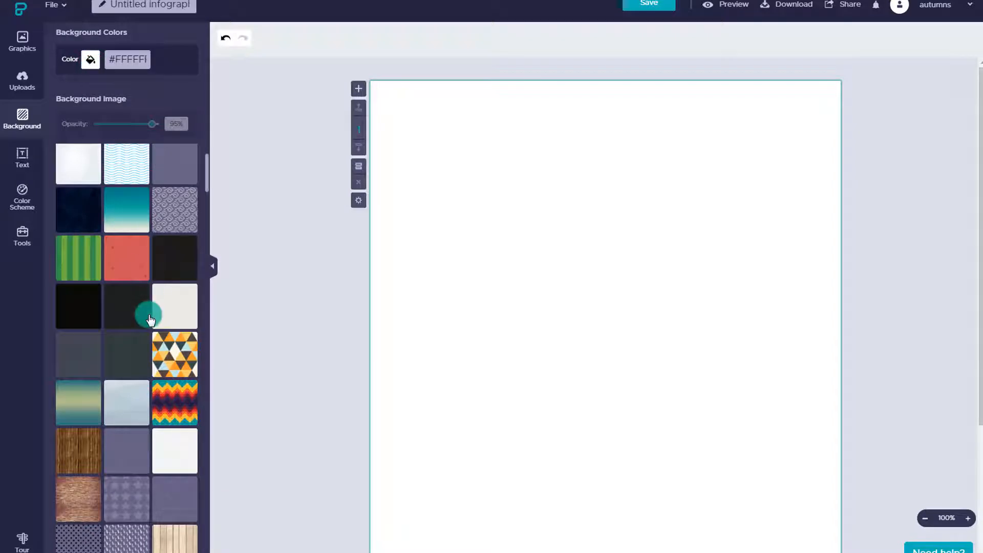
{"action": "scroll", "coordinate": [150, 319], "scroll_direction": "down", "scroll_amount": 6}
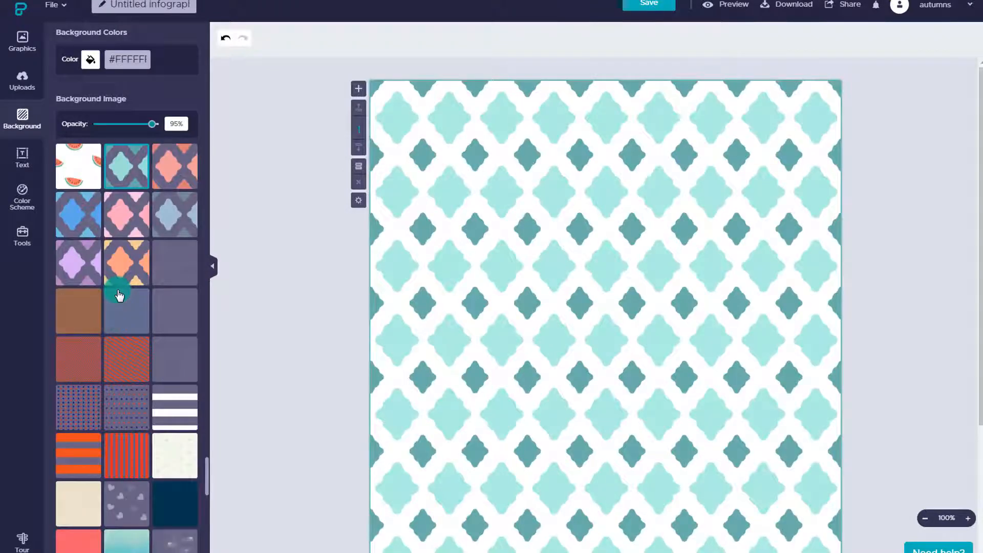
{"action": "left_click_drag", "start_coordinate": [138, 277], "coordinate": [451, 293]}
{"action": "scroll", "coordinate": [114, 285], "scroll_direction": "down", "scroll_amount": 2}
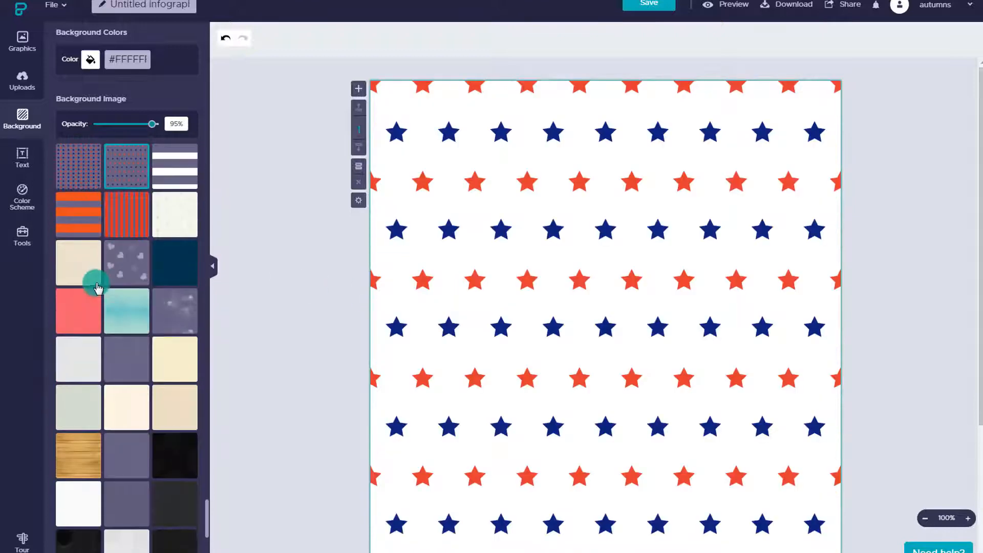
Step: Apply the teal diamond pattern as the canvas background image
{"action": "scroll", "coordinate": [92, 278], "scroll_direction": "up", "scroll_amount": 6}
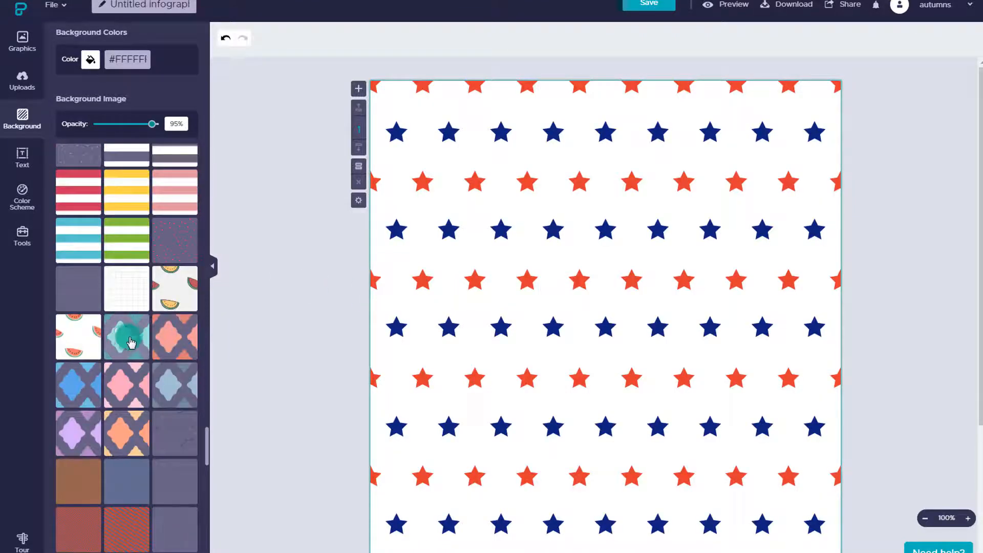
{"action": "left_click_drag", "start_coordinate": [125, 333], "coordinate": [538, 310]}
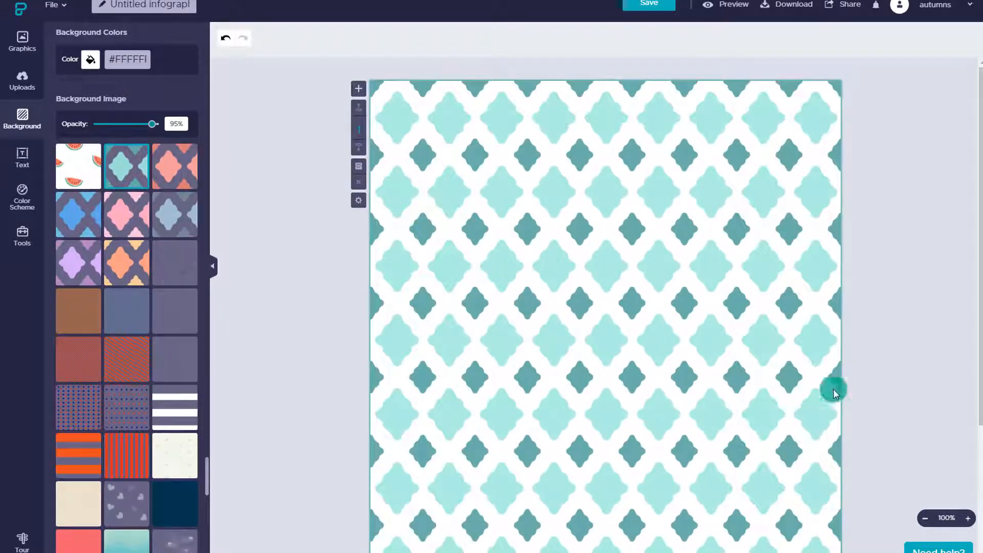
{"action": "scroll", "coordinate": [889, 382], "scroll_direction": "down", "scroll_amount": 4}
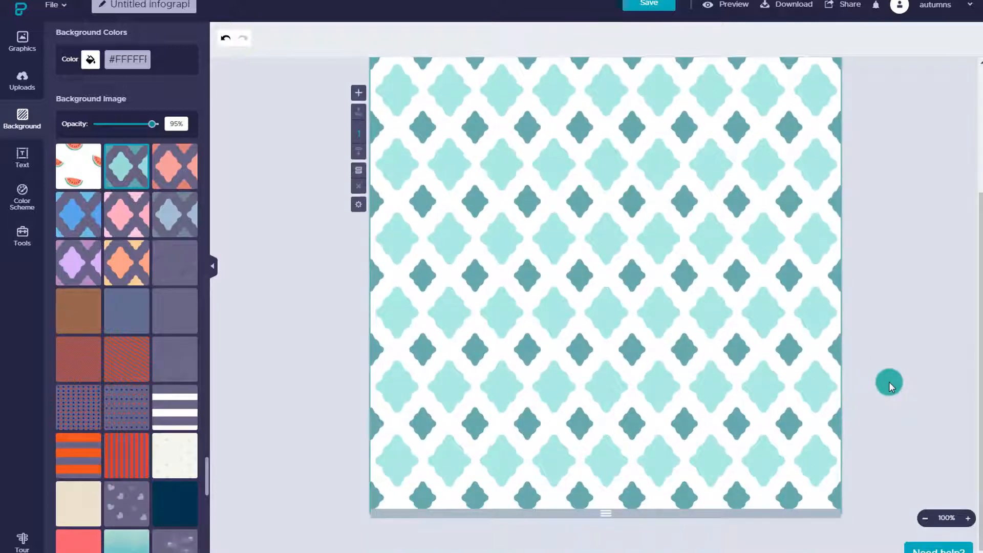
{"action": "scroll", "coordinate": [889, 382], "scroll_direction": "up", "scroll_amount": 4}
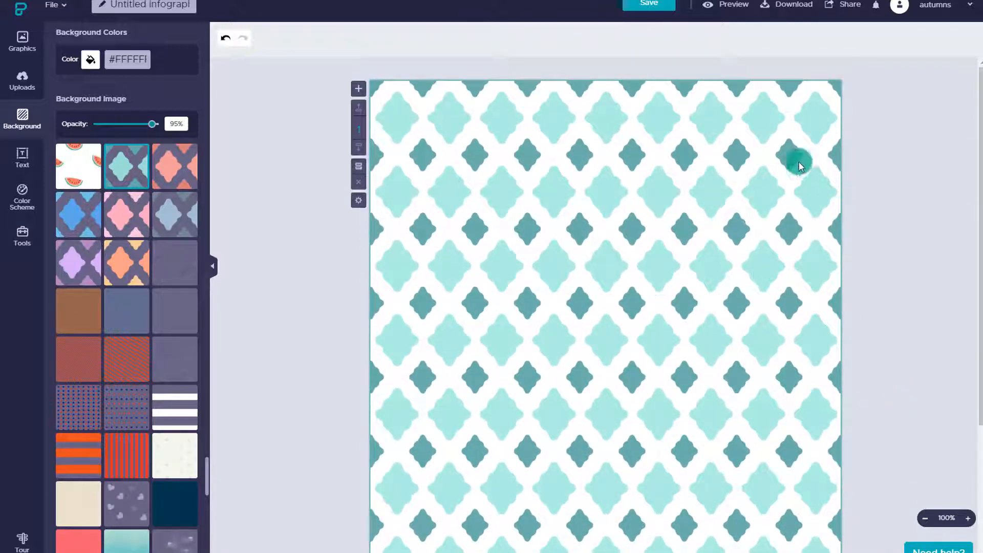
Step: Display the Shapes category of the Shapes & Icons graphics and look at its Color and Mono variants
{"action": "left_click", "coordinate": [26, 51]}
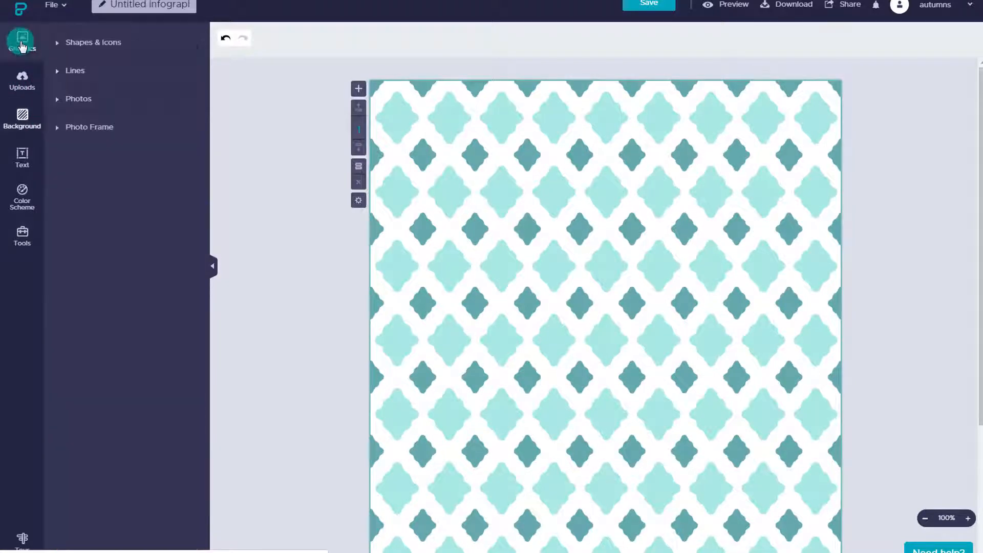
{"action": "left_click", "coordinate": [57, 44]}
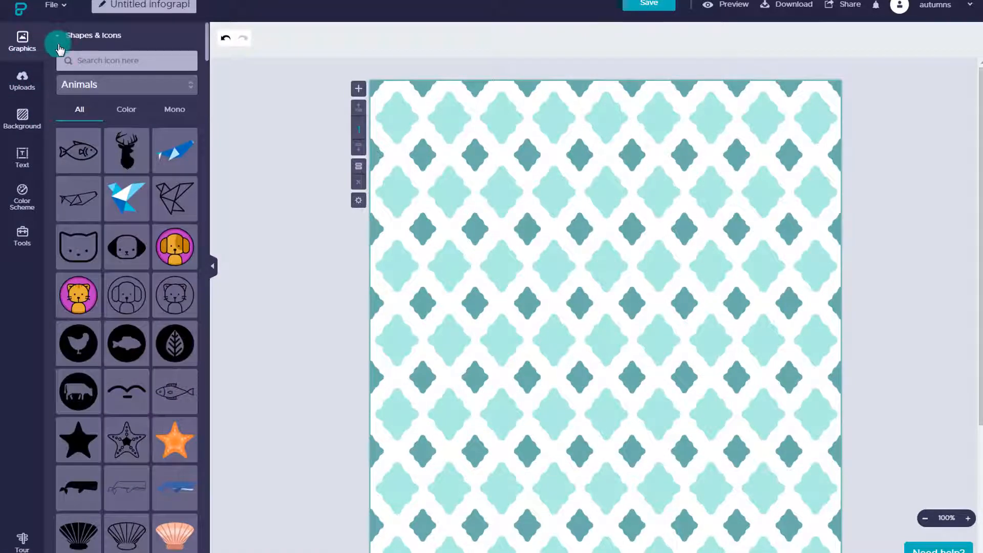
{"action": "left_click", "coordinate": [59, 37]}
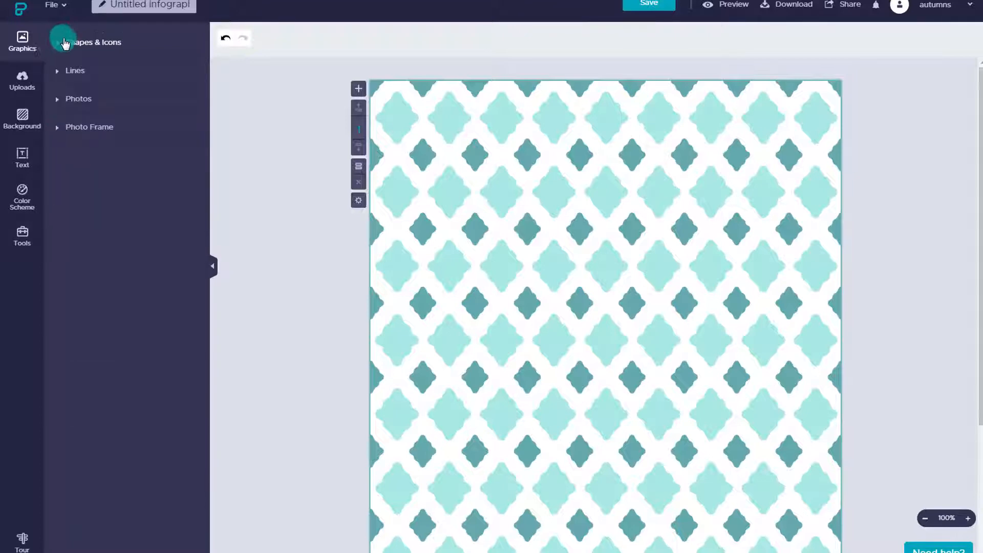
{"action": "left_click", "coordinate": [61, 37]}
{"action": "left_click", "coordinate": [77, 85]}
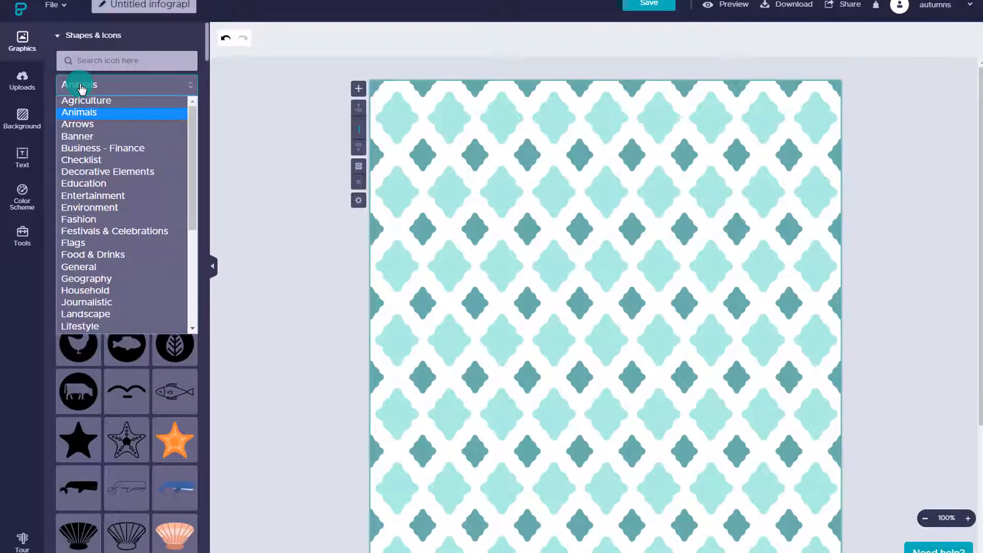
{"action": "left_click_drag", "start_coordinate": [194, 167], "coordinate": [190, 267]}
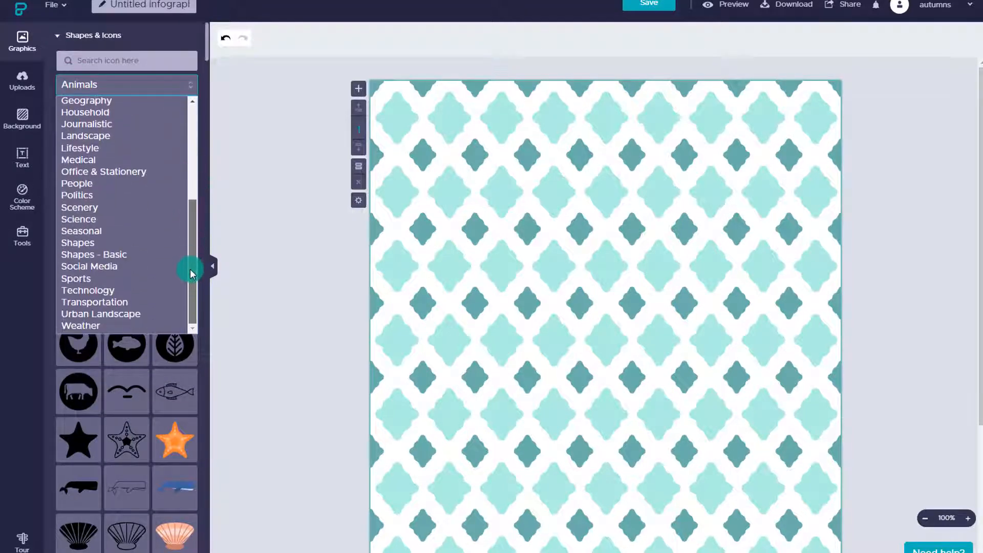
{"action": "left_click", "coordinate": [90, 245]}
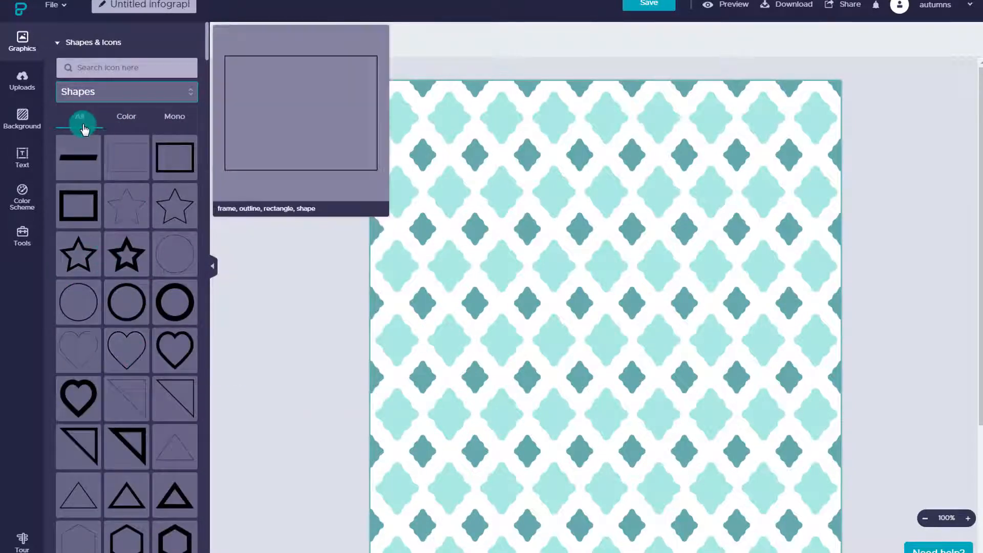
{"action": "left_click", "coordinate": [129, 121]}
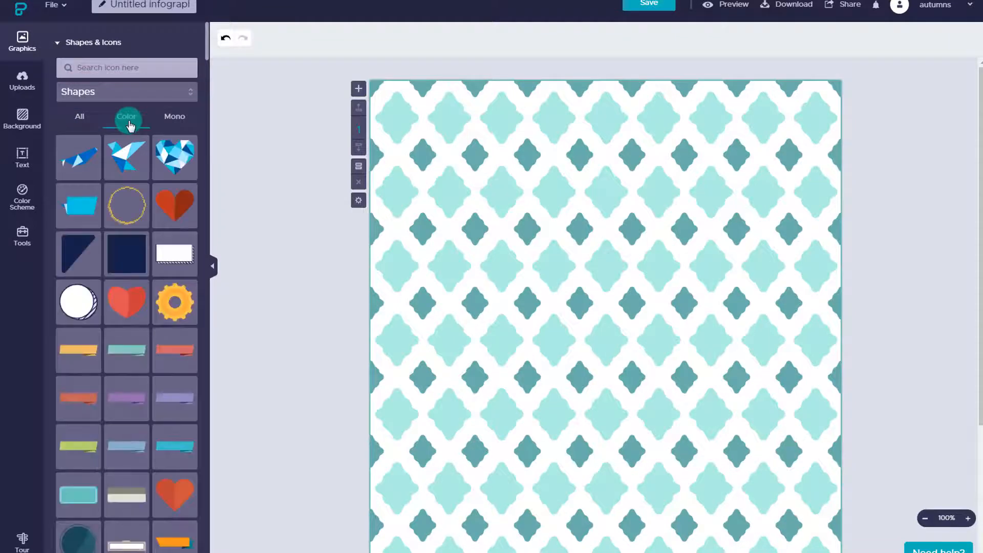
{"action": "left_click", "coordinate": [177, 120]}
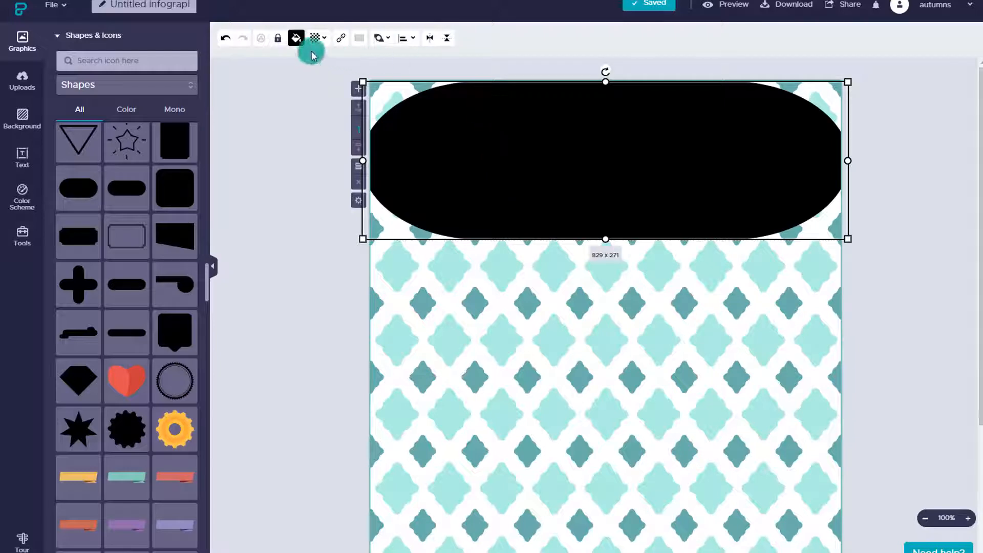
Step: Try white, orange and purple fills on the rounded header shape and settle on the turquoise palette color
{"action": "left_click", "coordinate": [297, 41]}
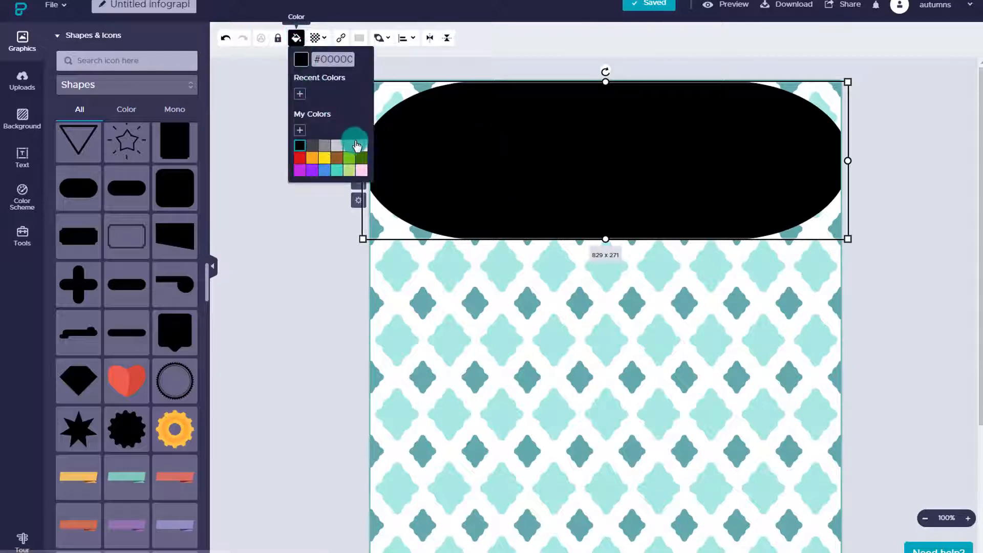
{"action": "left_click", "coordinate": [360, 147]}
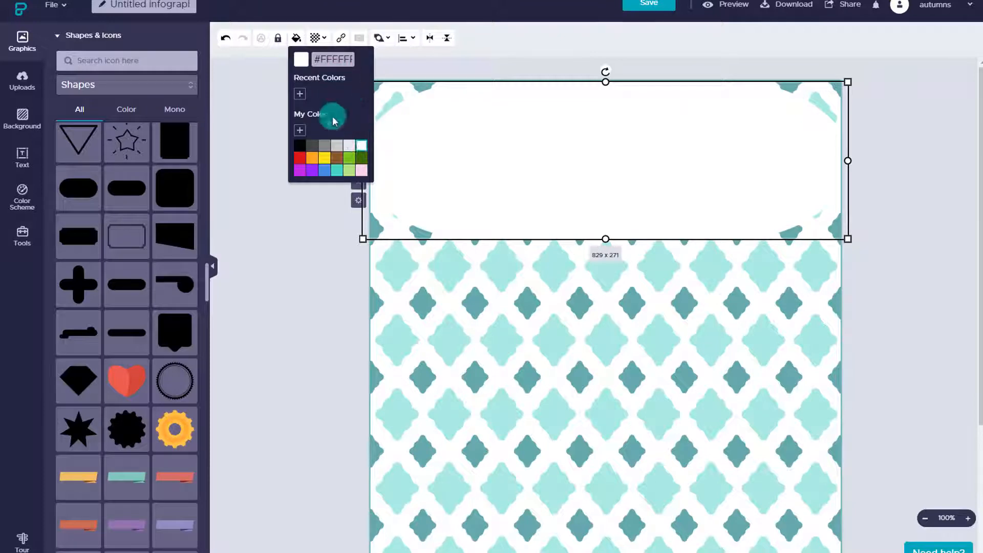
{"action": "left_click", "coordinate": [311, 158]}
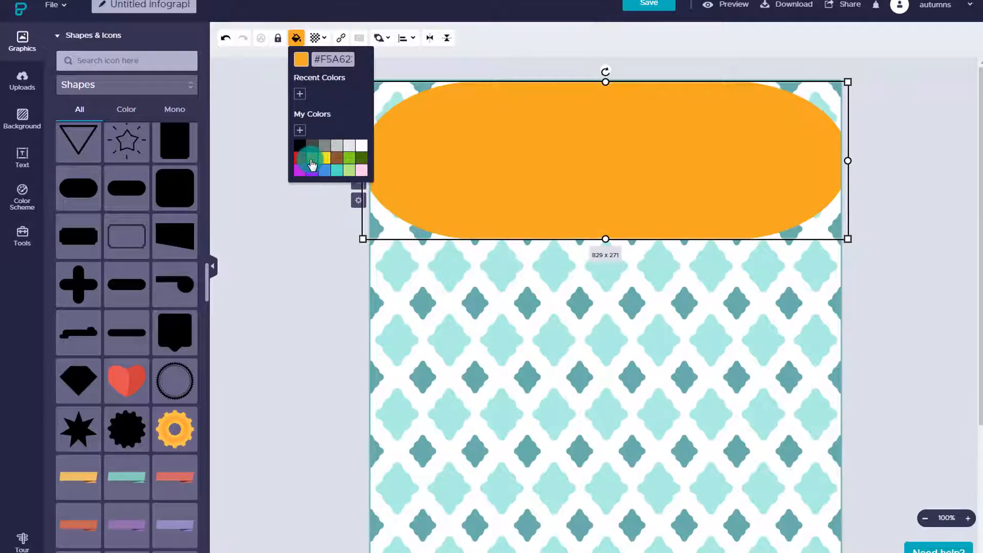
{"action": "left_click", "coordinate": [301, 172]}
{"action": "left_click", "coordinate": [313, 173]}
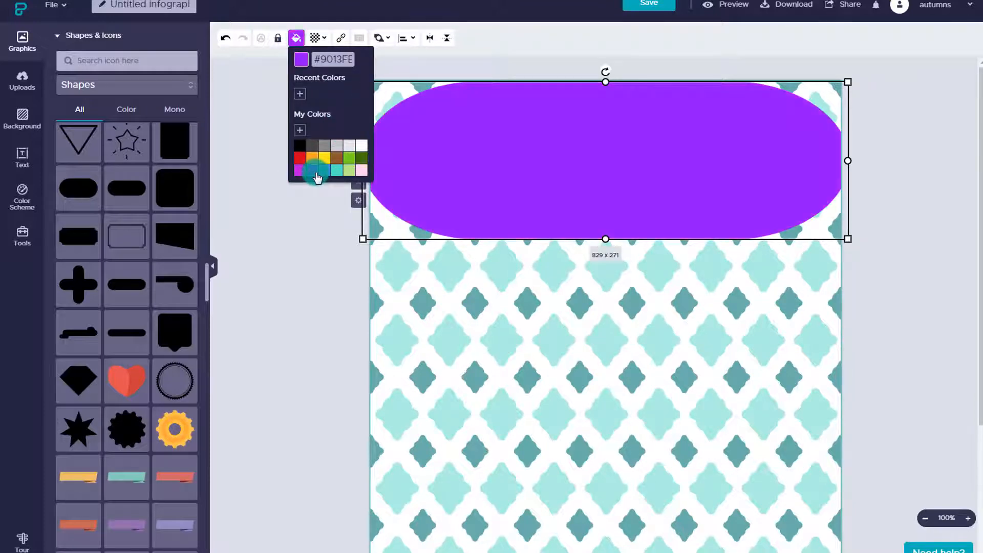
{"action": "left_click", "coordinate": [337, 171]}
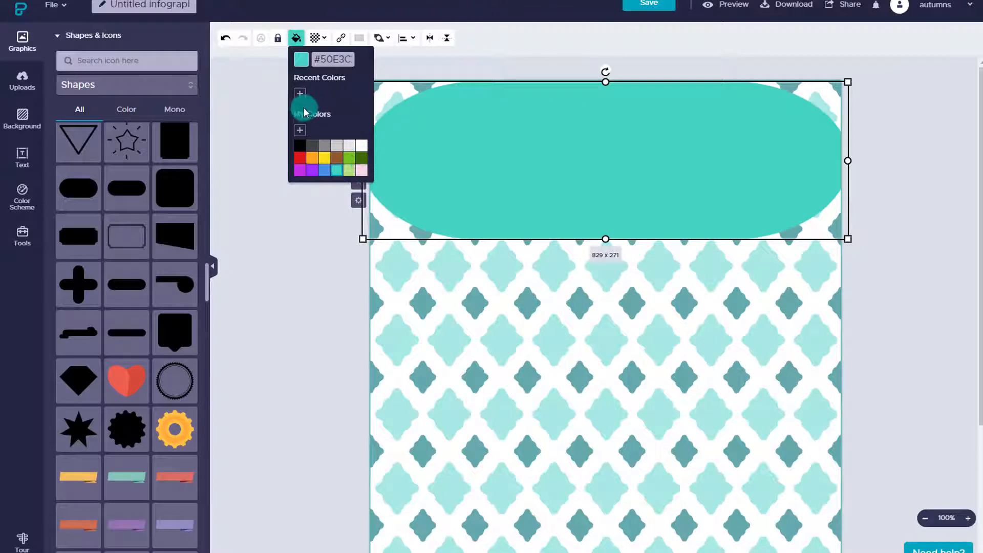
{"action": "left_click", "coordinate": [300, 94]}
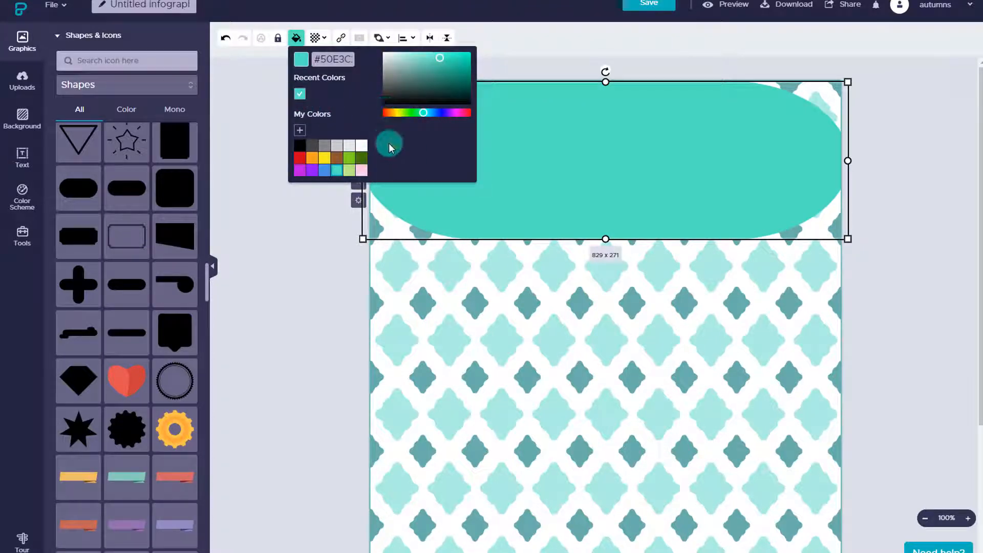
Step: Reduce the header shape's opacity to about 78% so the diamond pattern shows through
{"action": "left_click", "coordinate": [317, 39]}
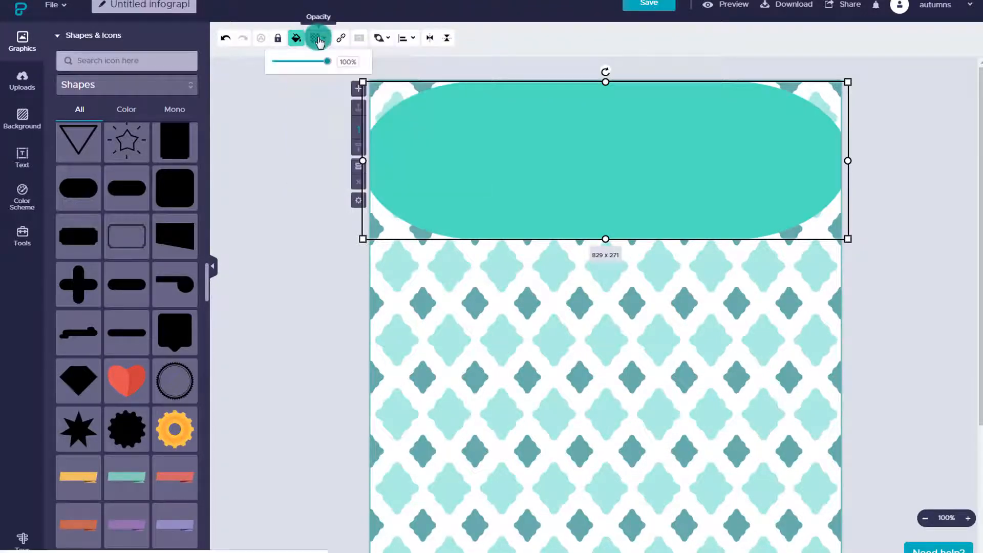
{"action": "mouse_move", "coordinate": [329, 61]}
{"action": "left_mouse_down"}
{"action": "mouse_move", "coordinate": [291, 67]}
{"action": "mouse_move", "coordinate": [340, 62]}
{"action": "mouse_move", "coordinate": [303, 69]}
{"action": "mouse_move", "coordinate": [312, 69]}
{"action": "left_mouse_up"}
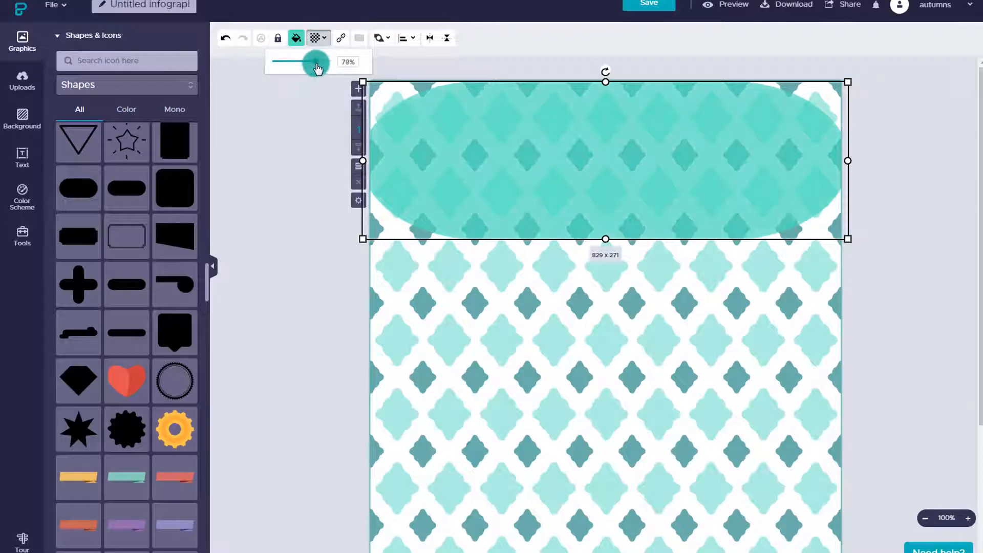
{"action": "left_click", "coordinate": [306, 101]}
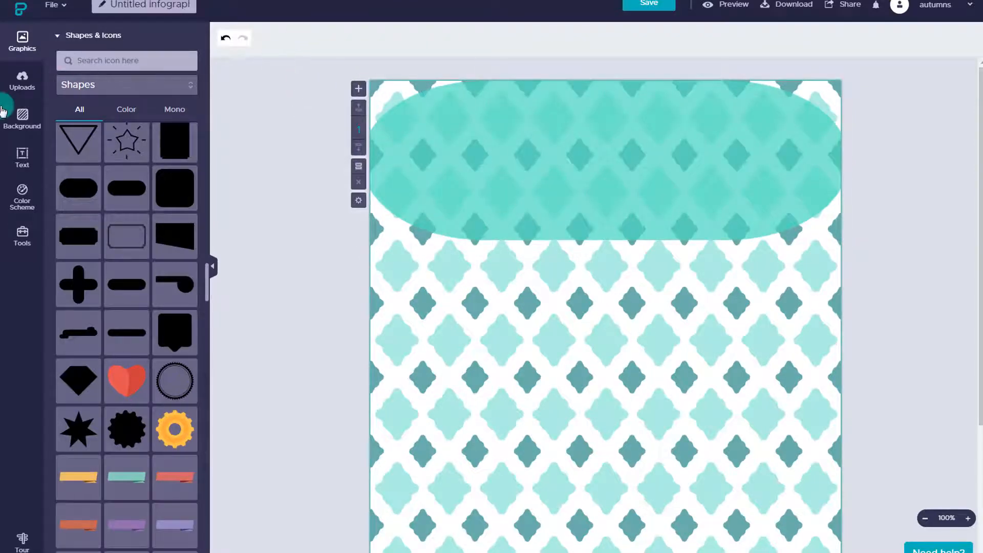
Step: Display the text options and browse the ready-made Text Frame designs
{"action": "left_click", "coordinate": [22, 163]}
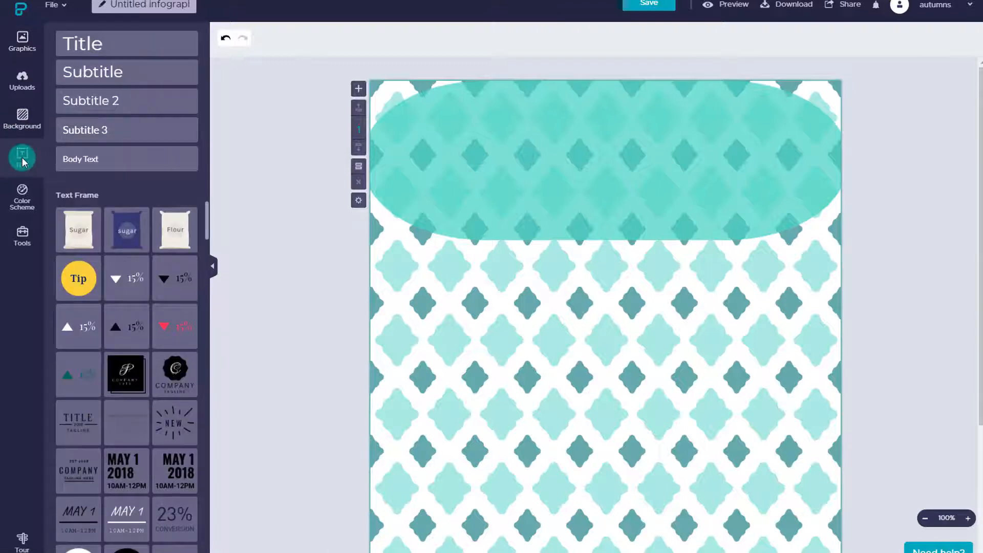
{"action": "left_click", "coordinate": [80, 34]}
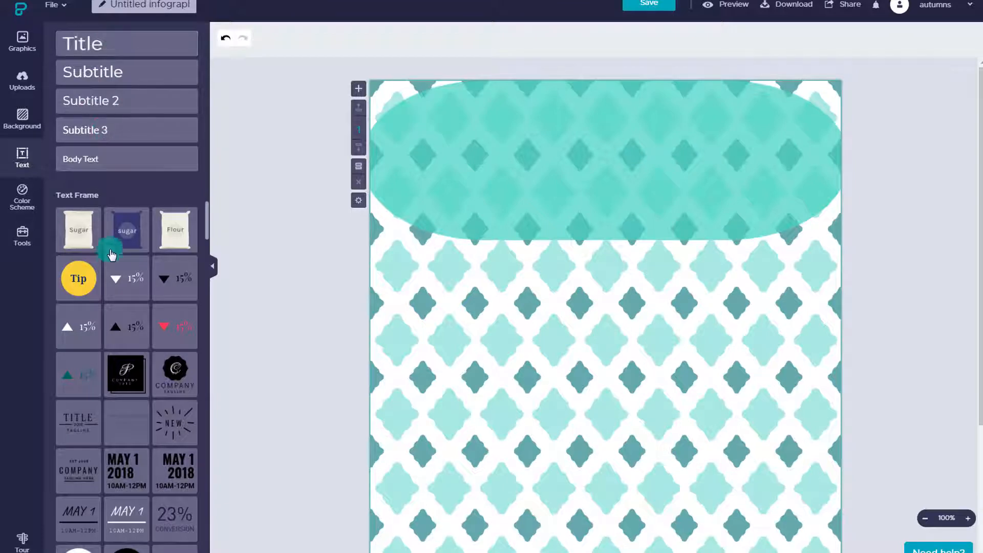
{"action": "scroll", "coordinate": [102, 236], "scroll_direction": "down", "scroll_amount": 3}
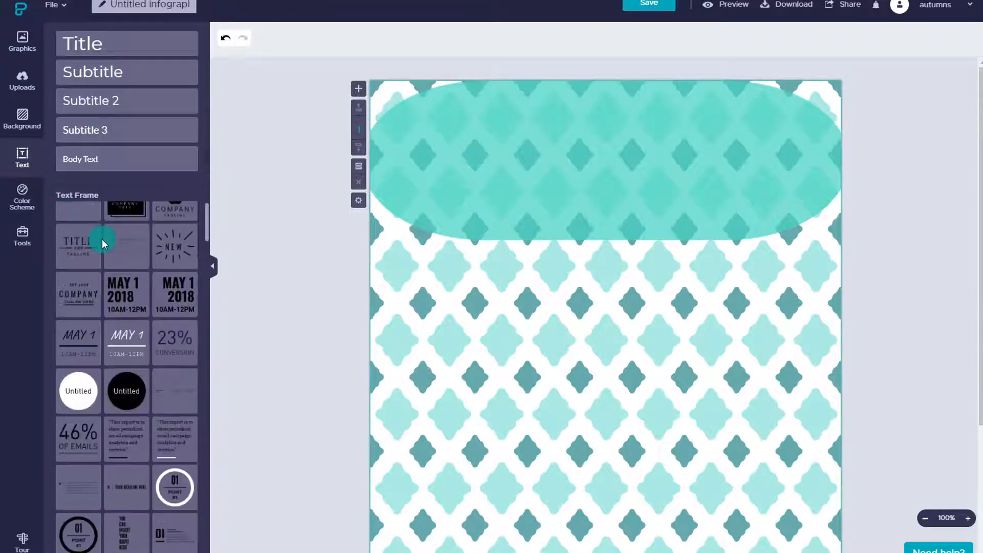
{"action": "scroll", "coordinate": [103, 238], "scroll_direction": "down", "scroll_amount": 4}
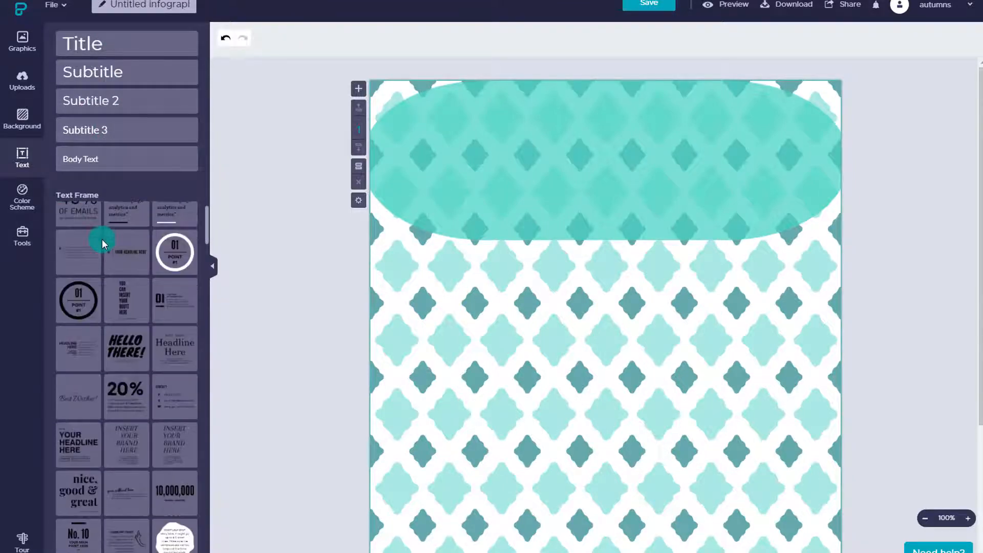
{"action": "scroll", "coordinate": [103, 238], "scroll_direction": "down", "scroll_amount": 3}
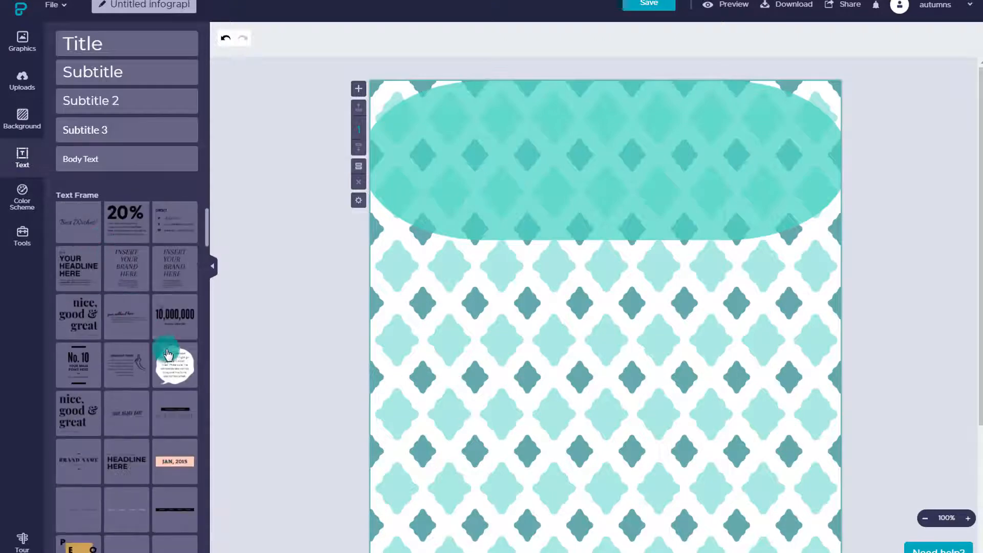
{"action": "mouse_move", "coordinate": [127, 353]}
{"action": "mouse_move", "coordinate": [122, 424]}
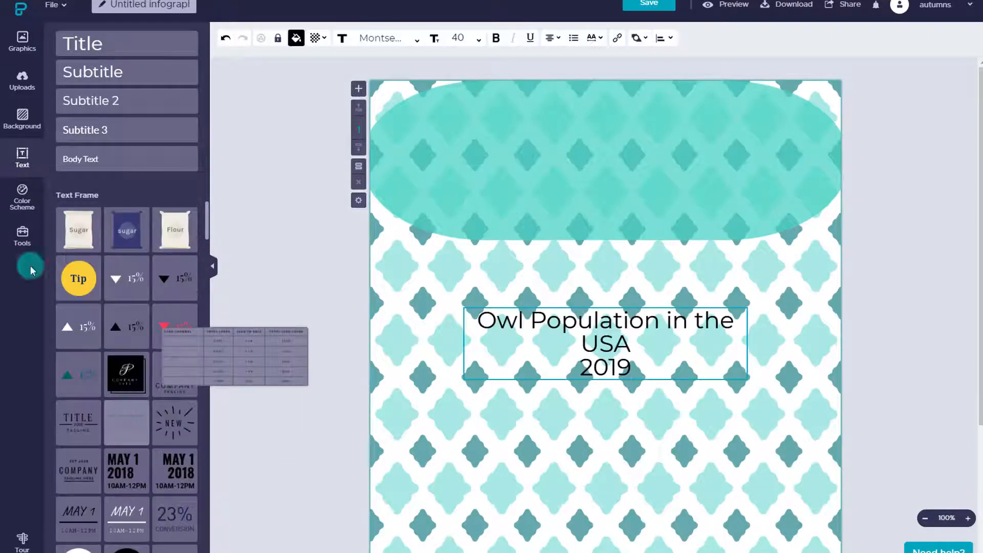
Step: Change the font of the whole "Owl Population in the USA 2019" title to a hand-sketched slab-serif typeface
{"action": "left_click_drag", "start_coordinate": [643, 362], "coordinate": [478, 318]}
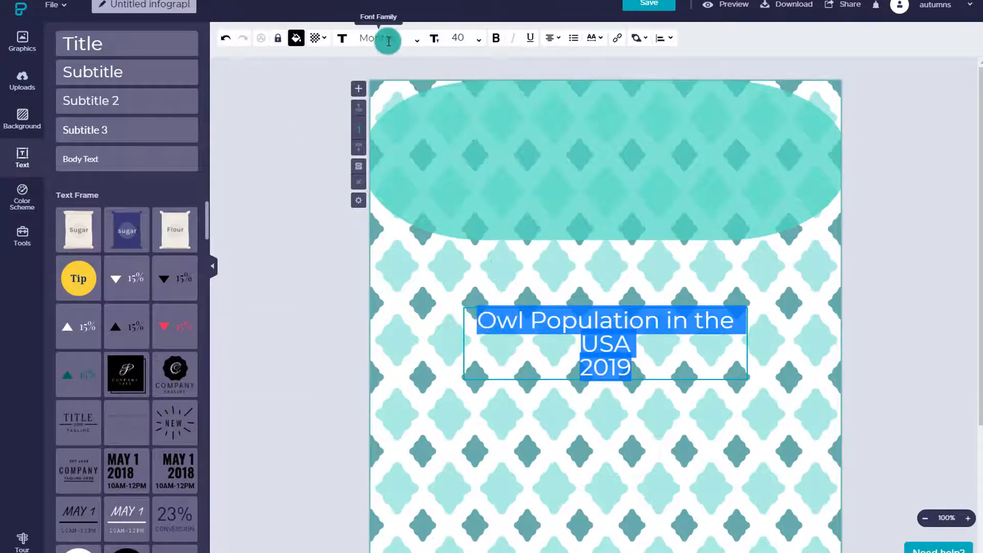
{"action": "left_click", "coordinate": [418, 40]}
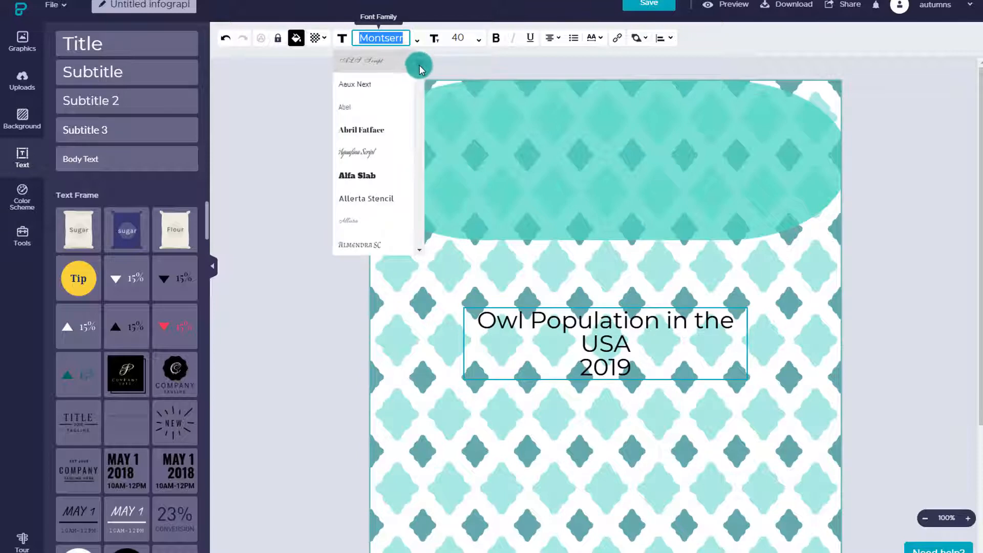
{"action": "left_click_drag", "start_coordinate": [420, 65], "coordinate": [420, 98]}
{"action": "left_click", "coordinate": [360, 53]}
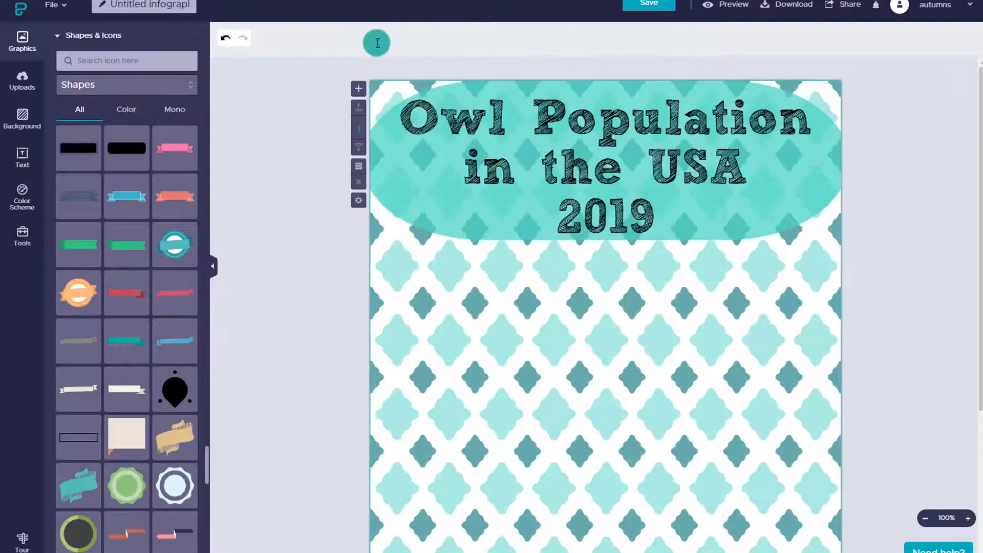
Step: Add the teal circular ribbon badge from the Shapes graphics below the header and enlarge it to about 185 x 161
{"action": "scroll", "coordinate": [145, 179], "scroll_direction": "up", "scroll_amount": 10}
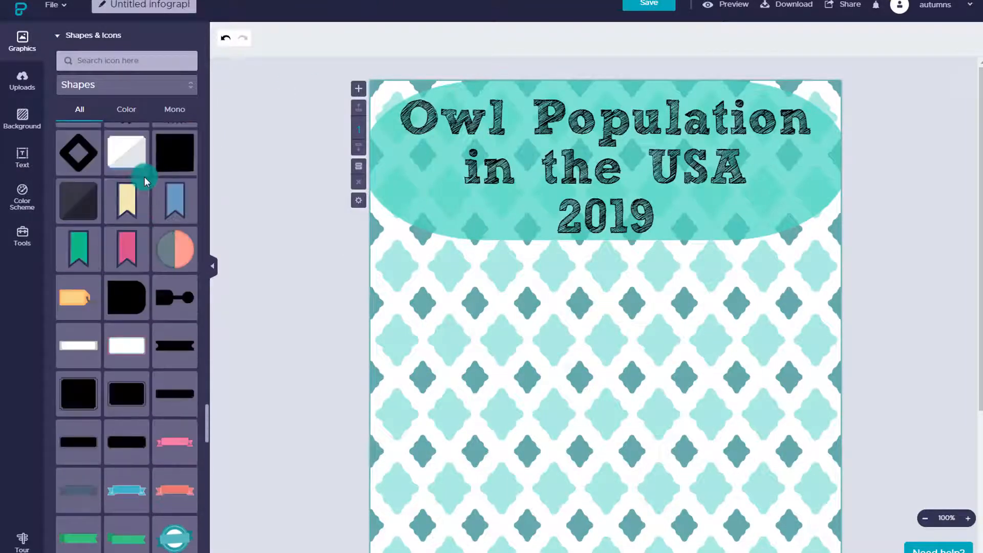
{"action": "scroll", "coordinate": [146, 179], "scroll_direction": "down", "scroll_amount": 15}
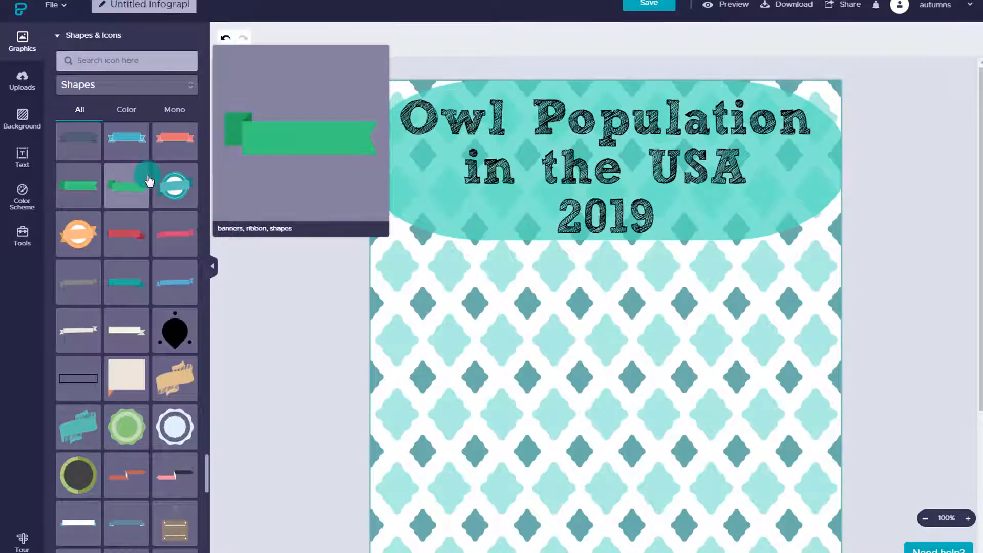
{"action": "left_click_drag", "start_coordinate": [174, 185], "coordinate": [423, 302]}
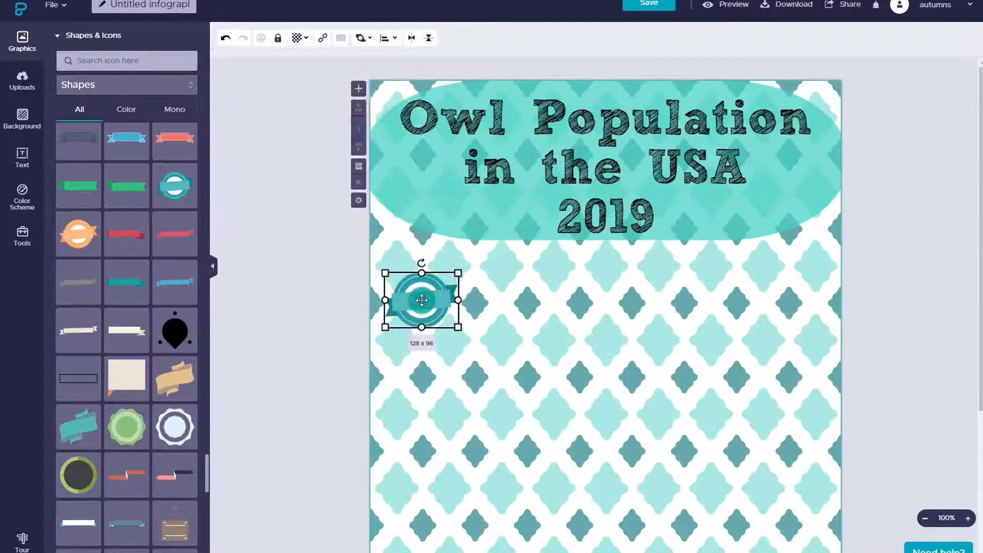
{"action": "mouse_move", "coordinate": [493, 351]}
{"action": "left_mouse_down"}
{"action": "mouse_move", "coordinate": [579, 398]}
{"action": "mouse_move", "coordinate": [566, 444]}
{"action": "mouse_move", "coordinate": [529, 379]}
{"action": "mouse_move", "coordinate": [490, 360]}
{"action": "left_mouse_up"}
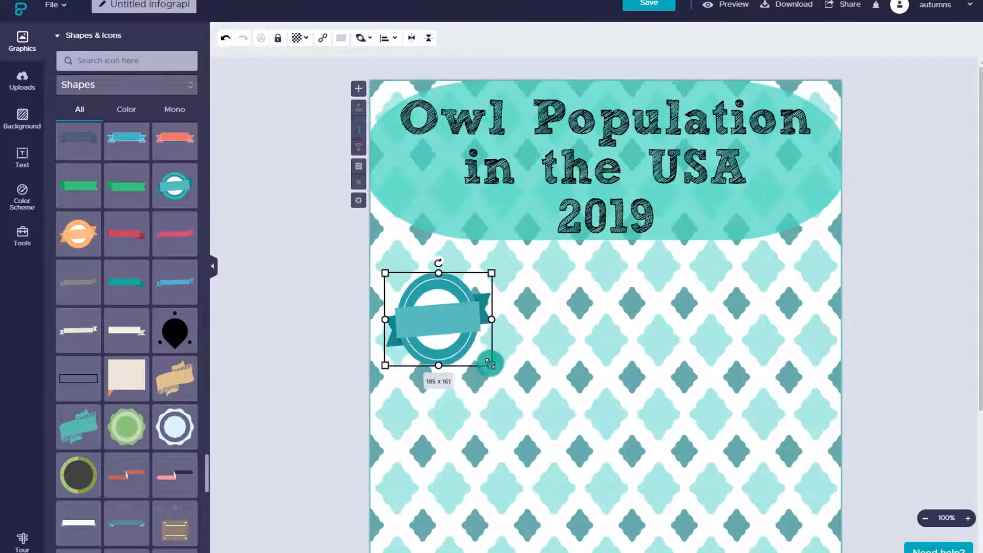
Step: Move the teal badge onto the header shape's lower-left edge and rotate it slightly counter-clockwise
{"action": "left_click_drag", "start_coordinate": [434, 318], "coordinate": [438, 233]}
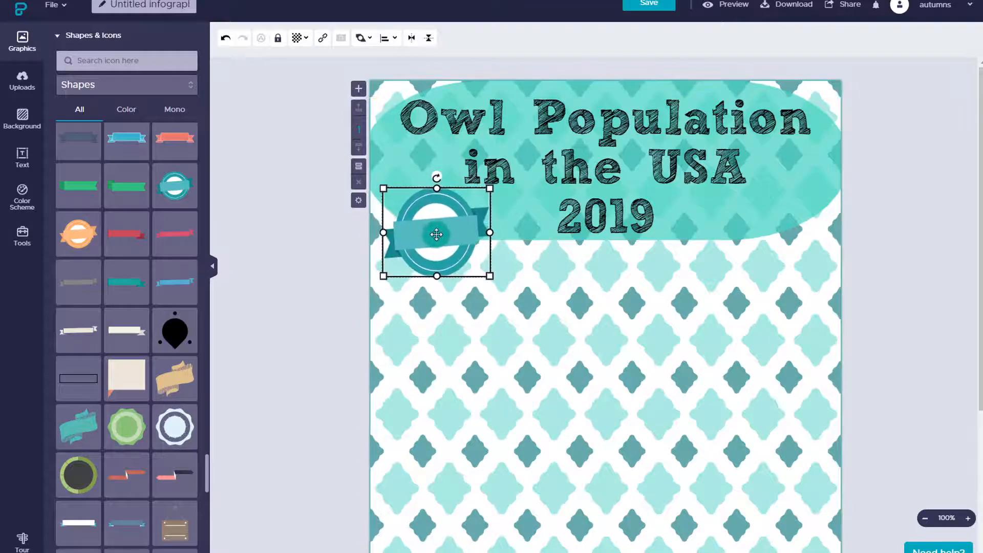
{"action": "left_click_drag", "start_coordinate": [440, 175], "coordinate": [430, 168]}
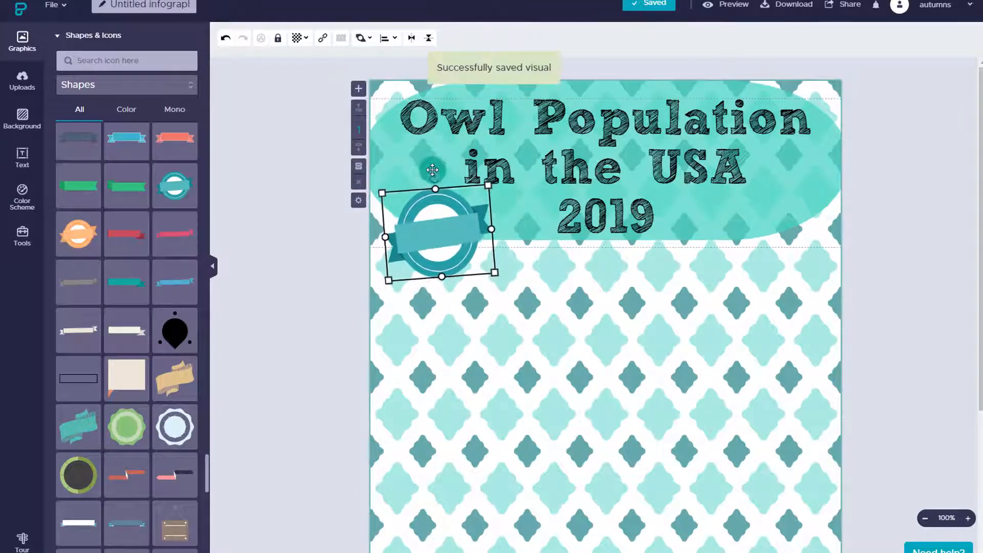
{"action": "left_click", "coordinate": [331, 248]}
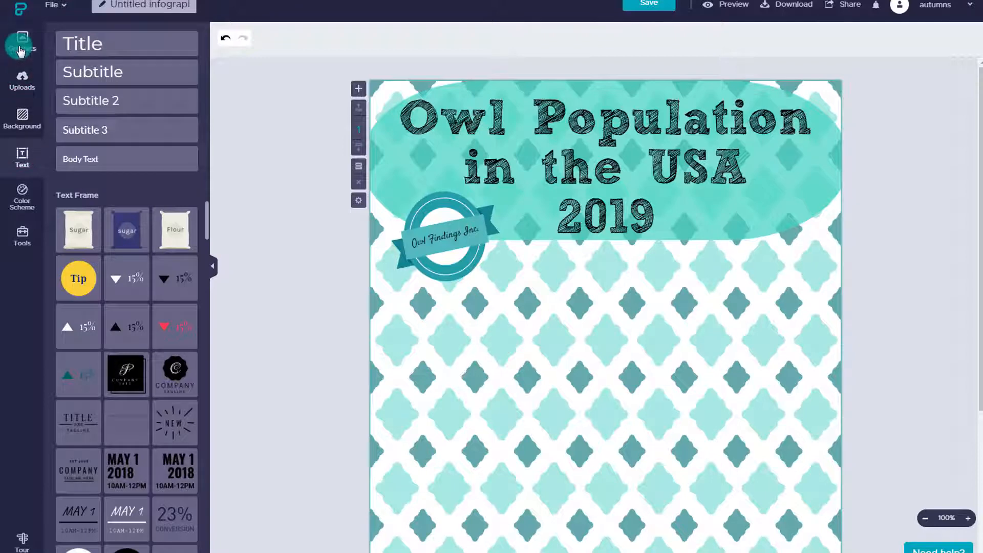
Step: Switch the Shapes & Icons graphics to the Animals category and find the owl icons
{"action": "left_click", "coordinate": [22, 41]}
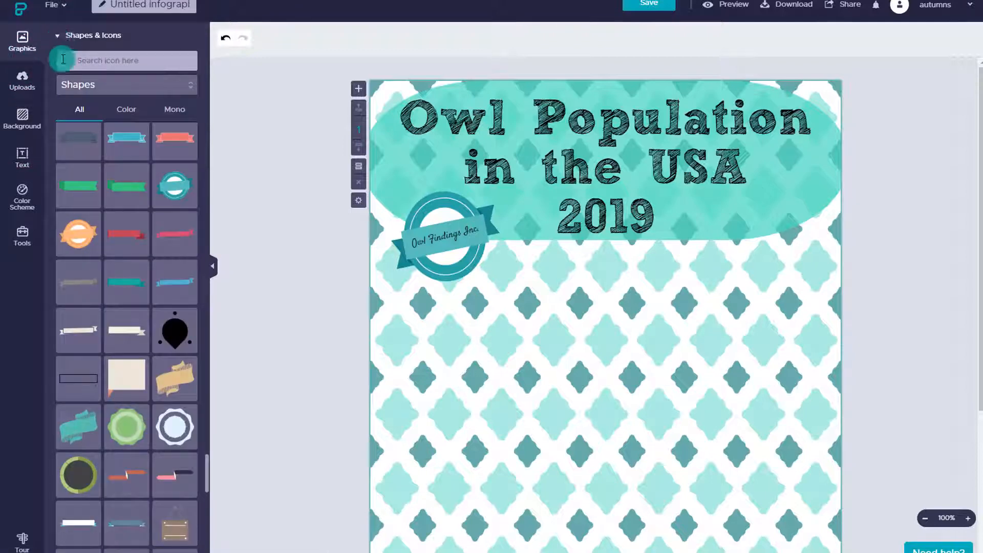
{"action": "left_click", "coordinate": [72, 90]}
{"action": "left_click_drag", "start_coordinate": [194, 241], "coordinate": [199, 158]}
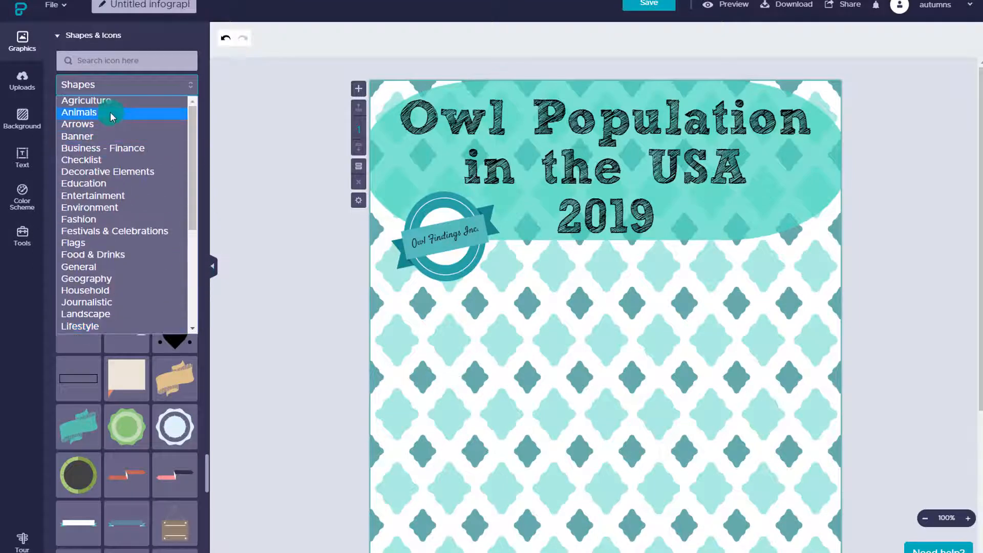
{"action": "left_click", "coordinate": [63, 113]}
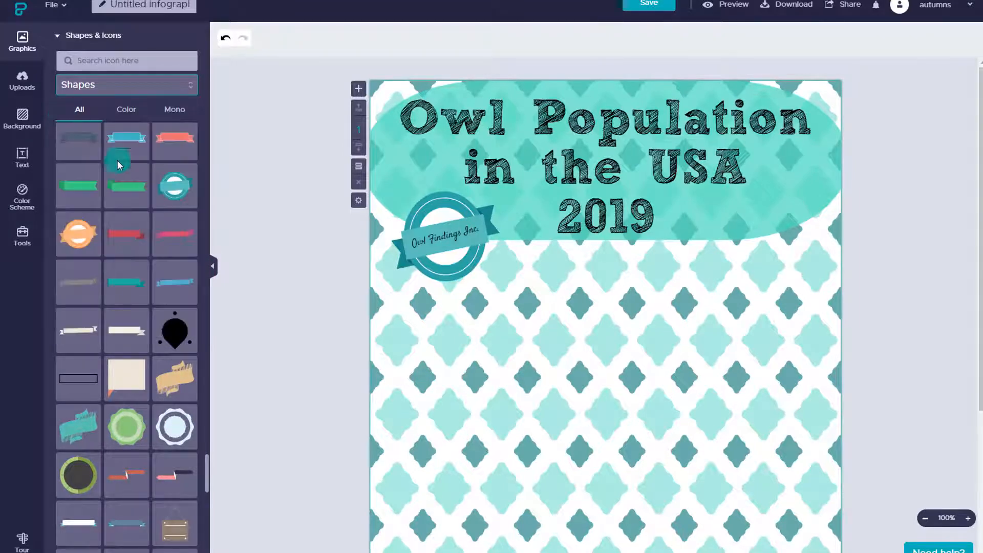
{"action": "scroll", "coordinate": [136, 299], "scroll_direction": "down", "scroll_amount": 8}
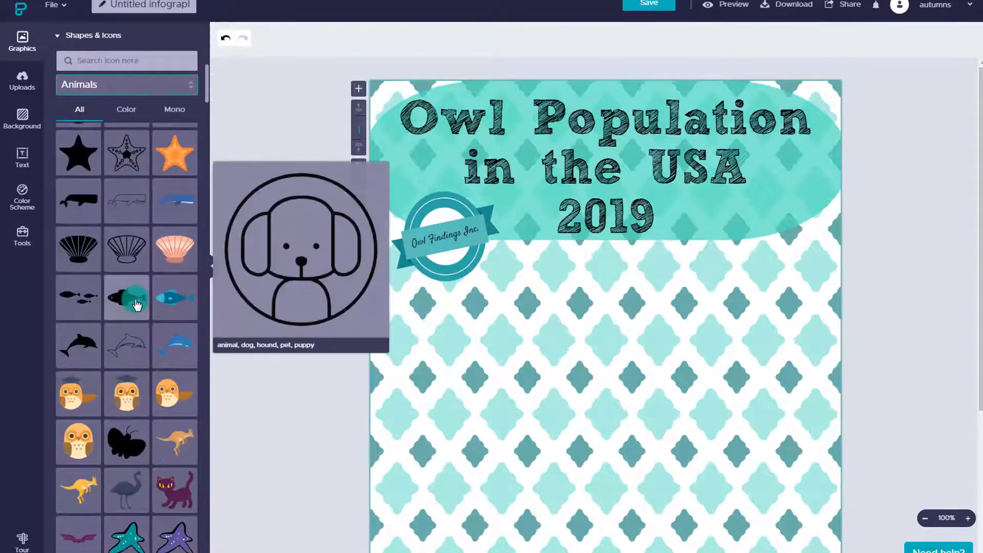
{"action": "scroll", "coordinate": [137, 295], "scroll_direction": "down", "scroll_amount": 1}
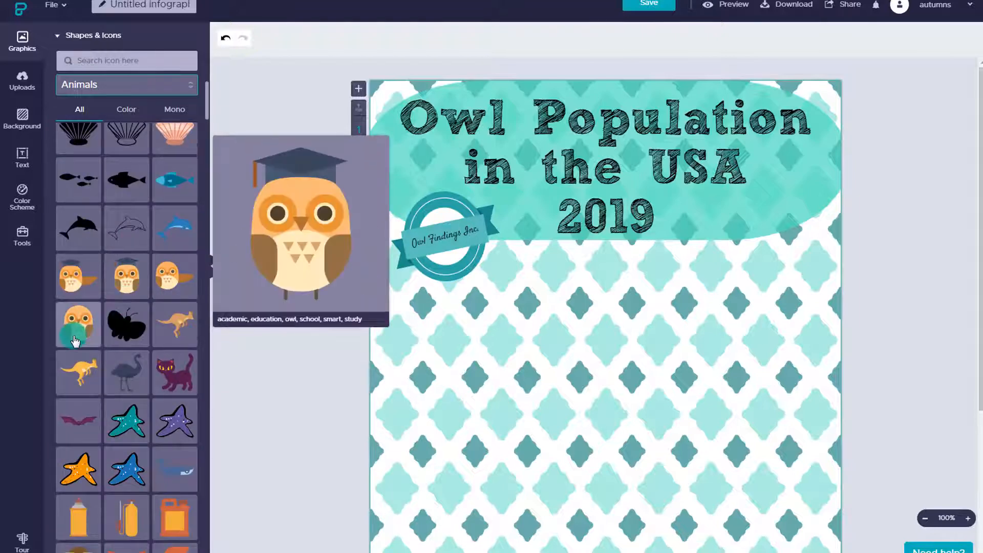
Step: Place the orange owl with the outstretched wing below the badge and enlarge it to about 344 x 294
{"action": "left_click_drag", "start_coordinate": [75, 341], "coordinate": [447, 364]}
{"action": "left_click_drag", "start_coordinate": [485, 326], "coordinate": [600, 227]}
{"action": "left_click_drag", "start_coordinate": [484, 352], "coordinate": [472, 445]}
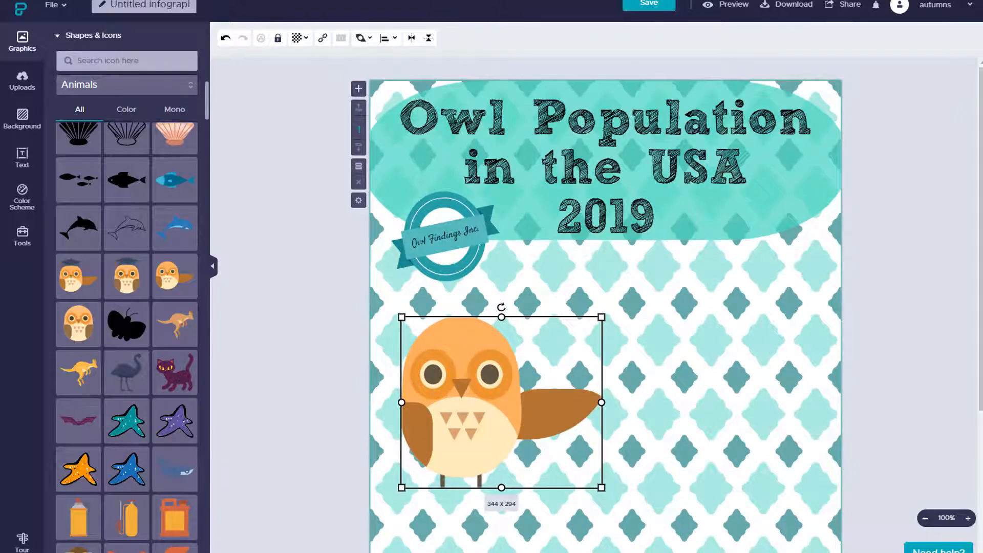
Step: Insert a pie chart titled "Location of Owl Population" with 2019 values Northwest 20, Northeast 10, Southeast 50 and Southwest 20
{"action": "left_click", "coordinate": [10, 206]}
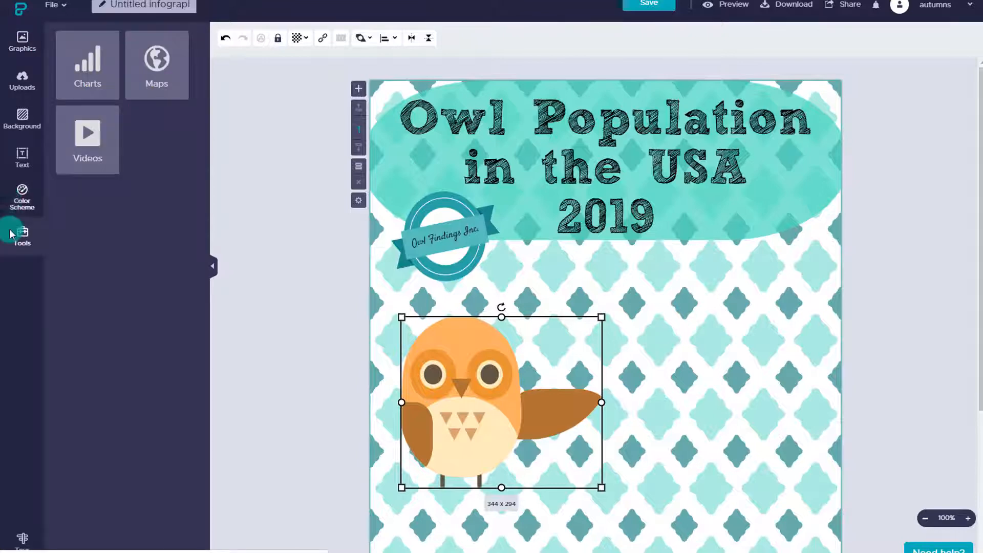
{"action": "left_click", "coordinate": [87, 85]}
{"action": "left_click", "coordinate": [285, 166]}
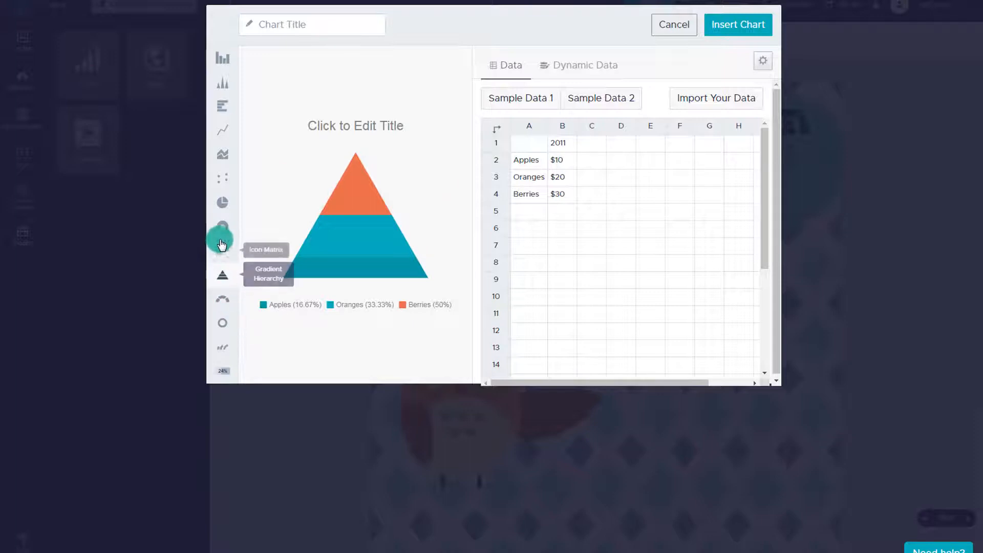
{"action": "left_click", "coordinate": [223, 207]}
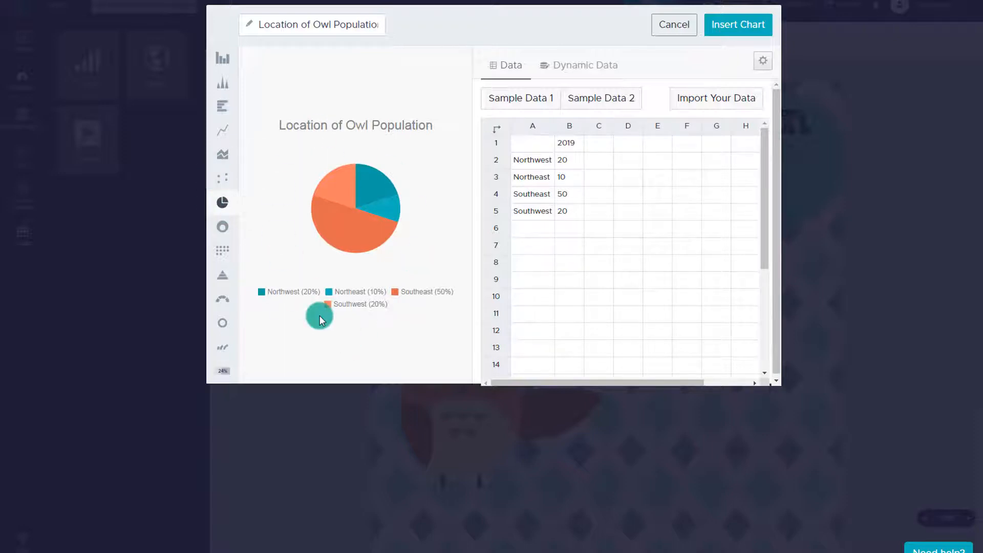
{"action": "left_click", "coordinate": [722, 27]}
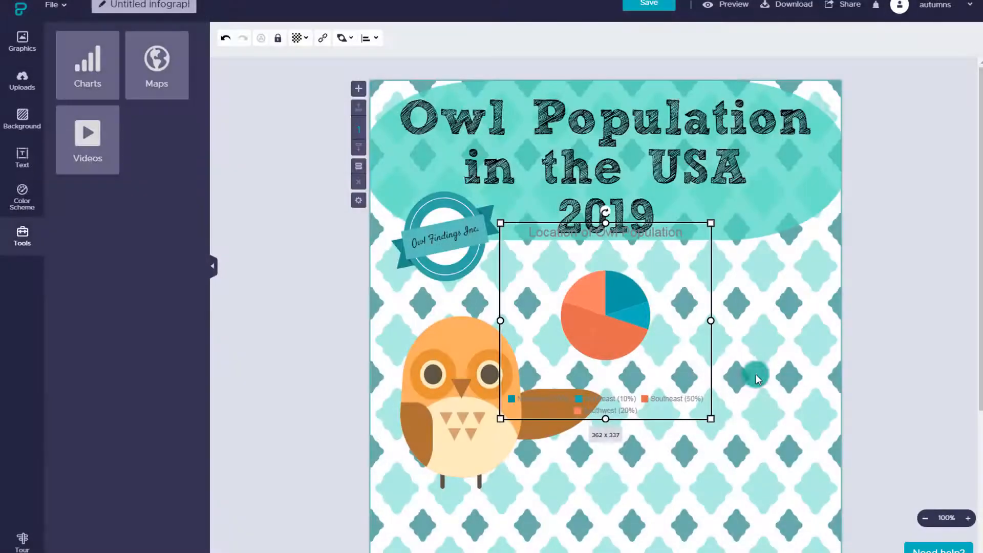
Step: Move the pie chart beside the owl so it sits past the tip of the outstretched wing
{"action": "left_click_drag", "start_coordinate": [687, 298], "coordinate": [785, 373]}
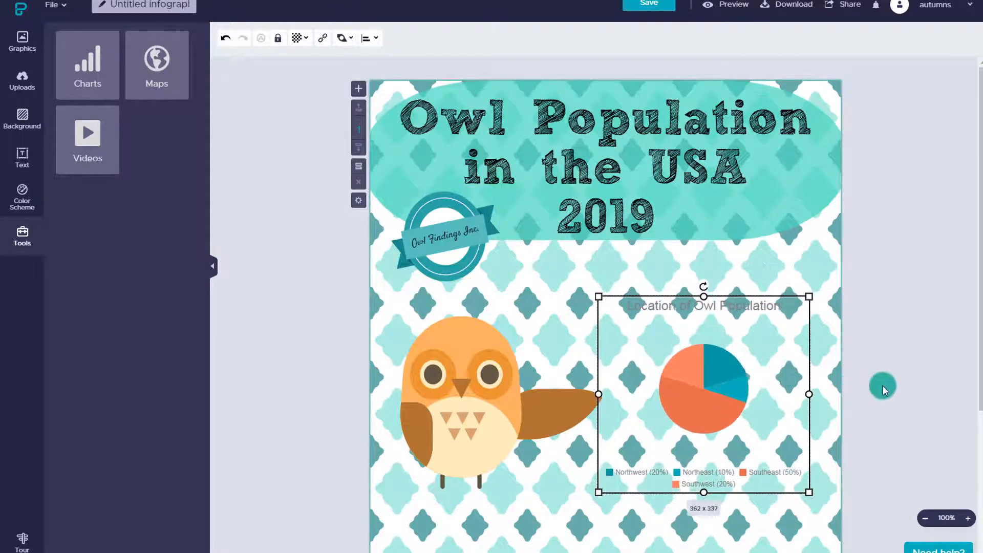
{"action": "scroll", "coordinate": [883, 382], "scroll_direction": "down", "scroll_amount": 1}
{"action": "scroll", "coordinate": [883, 383], "scroll_direction": "down", "scroll_amount": 3}
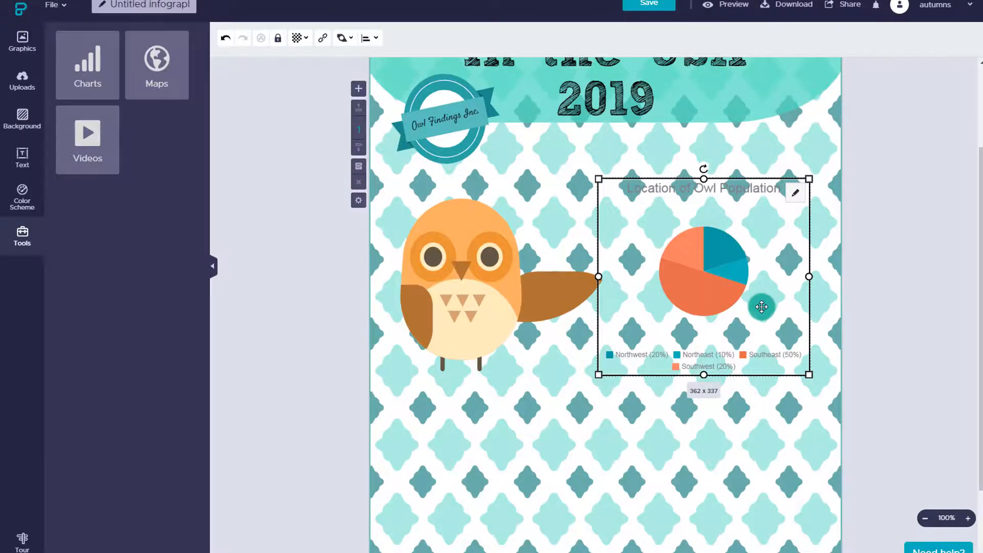
Step: Review the pie chart's data and its title, legend and color settings, and leave the chart editor without saving
{"action": "double_click", "coordinate": [787, 205]}
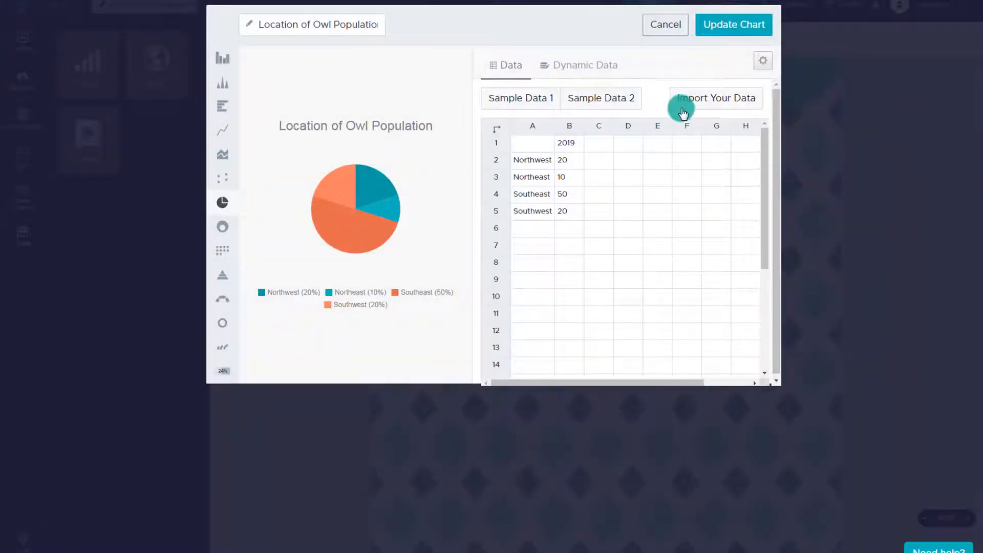
{"action": "left_click", "coordinate": [767, 60]}
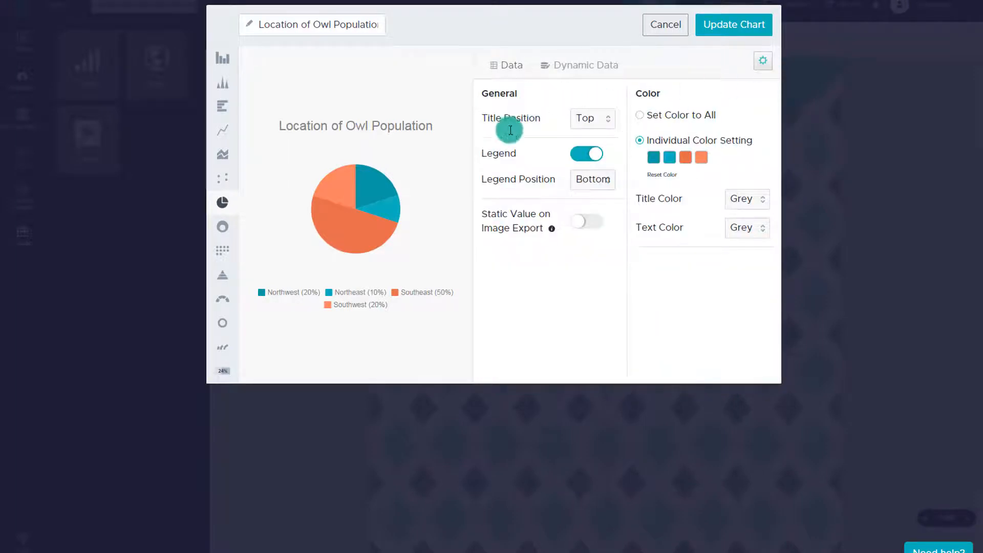
{"action": "left_click", "coordinate": [676, 26]}
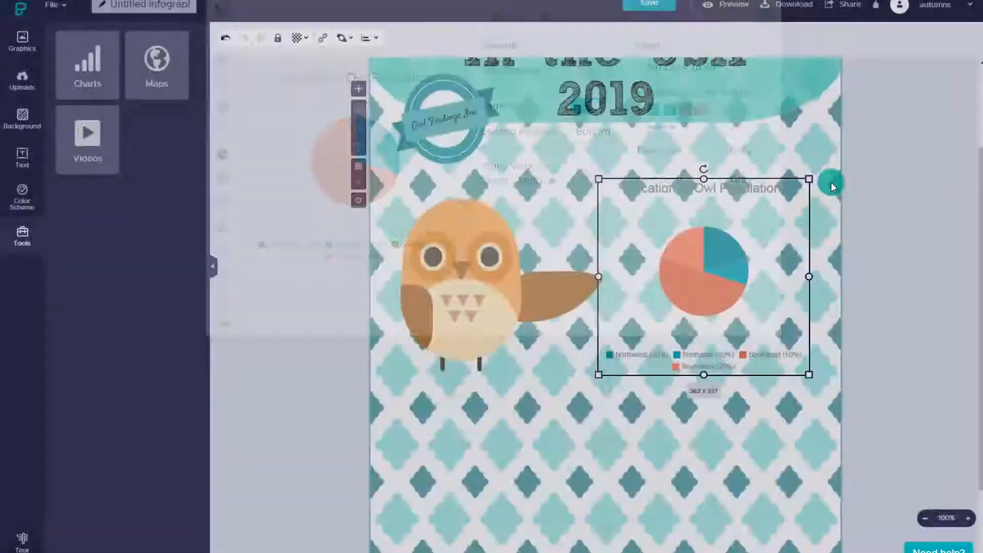
{"action": "left_click", "coordinate": [509, 167]}
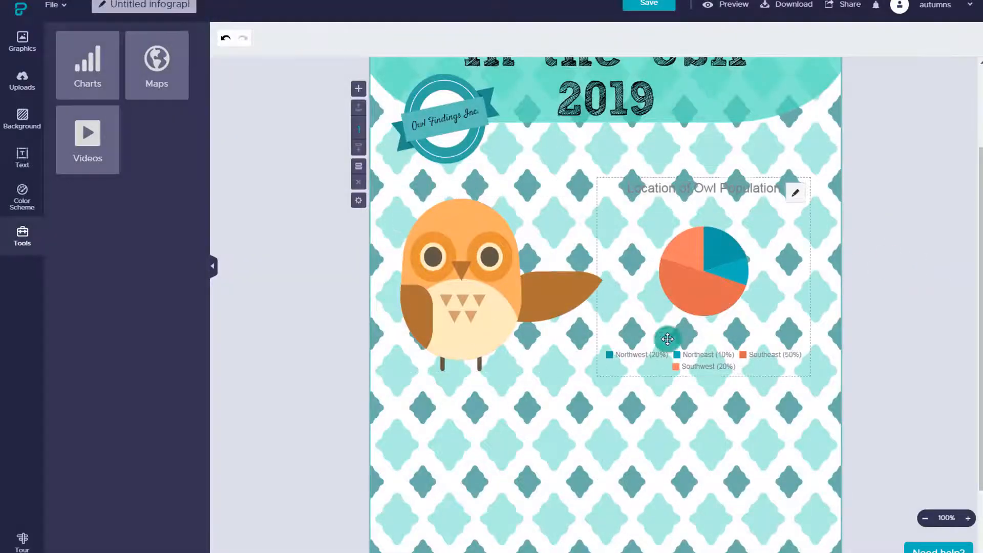
Step: Lower the owl and pie chart slightly and cover them with a white rectangle of about 819 x 475 from the Shapes category
{"action": "left_click", "coordinate": [22, 48]}
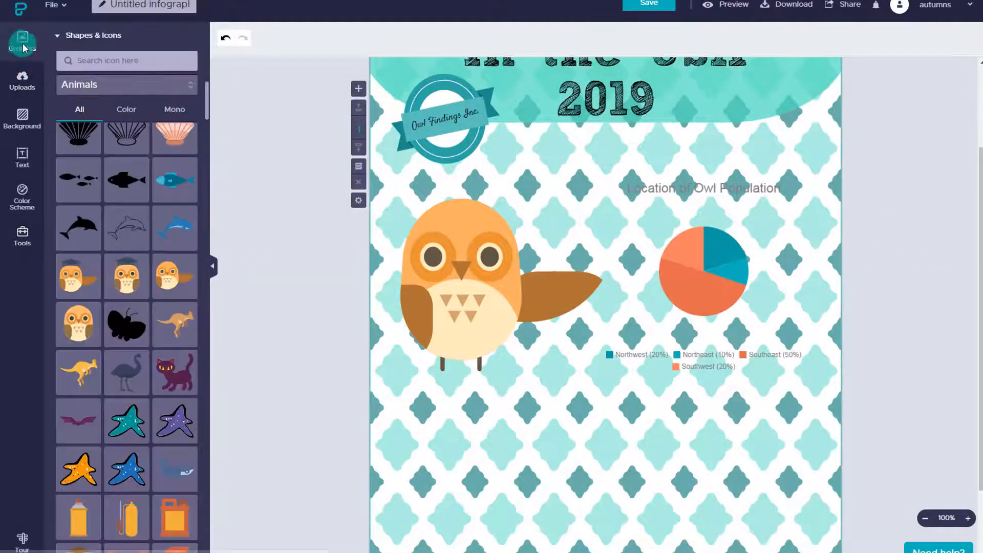
{"action": "left_click", "coordinate": [78, 85]}
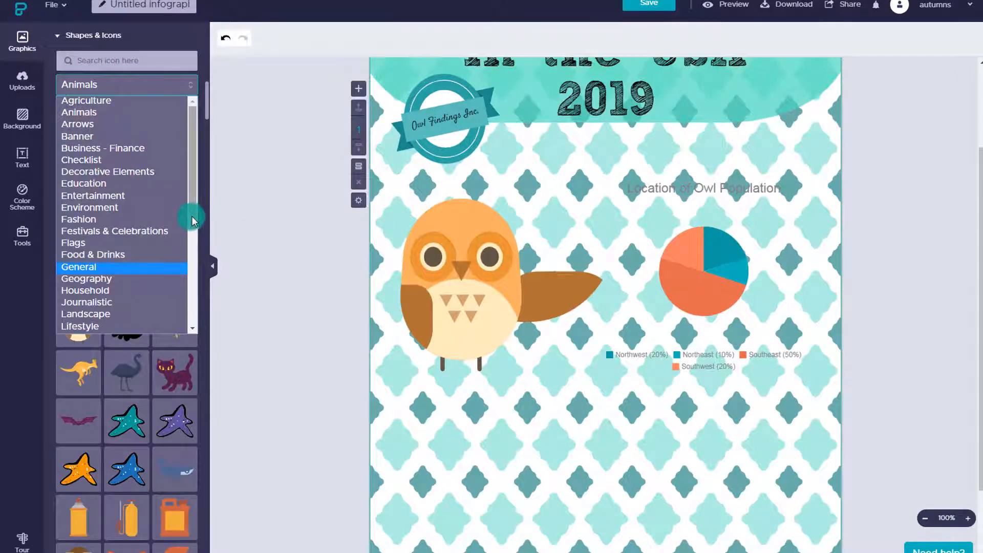
{"action": "left_click_drag", "start_coordinate": [193, 220], "coordinate": [193, 311]}
{"action": "left_click", "coordinate": [100, 243]}
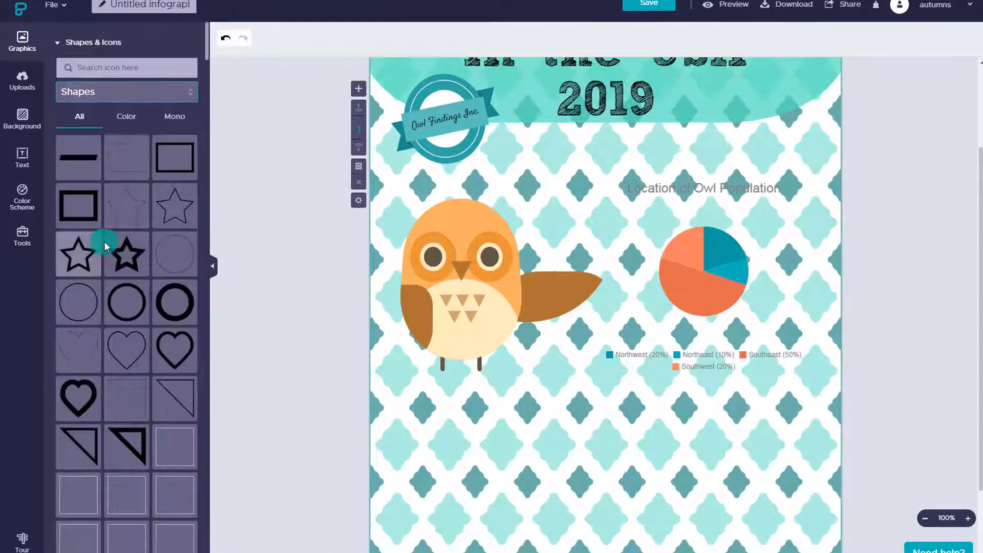
{"action": "scroll", "coordinate": [169, 296], "scroll_direction": "down", "scroll_amount": 5}
{"action": "scroll", "coordinate": [169, 295], "scroll_direction": "down", "scroll_amount": 10}
{"action": "scroll", "coordinate": [169, 296], "scroll_direction": "down", "scroll_amount": 5}
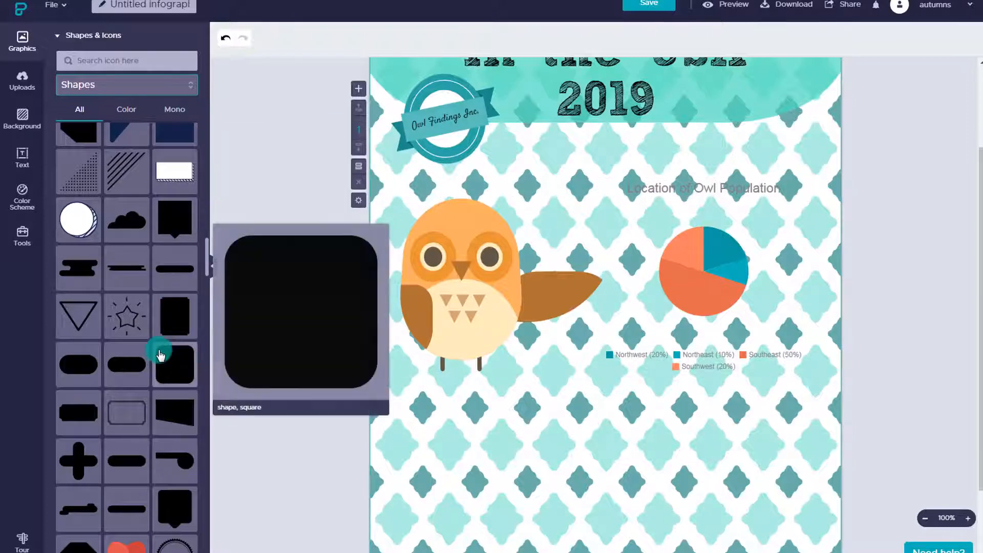
{"action": "scroll", "coordinate": [160, 354], "scroll_direction": "down", "scroll_amount": 3}
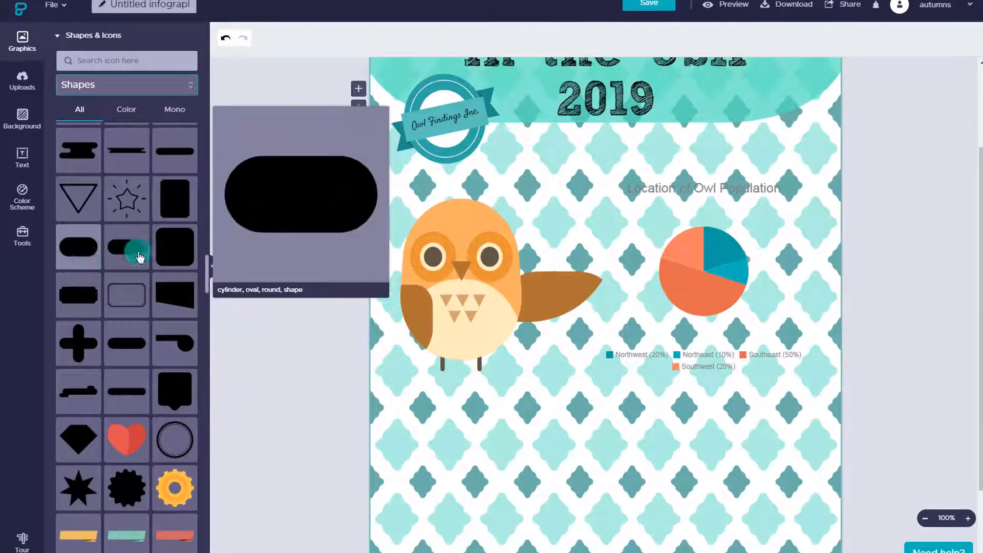
{"action": "scroll", "coordinate": [171, 237], "scroll_direction": "down", "scroll_amount": 4}
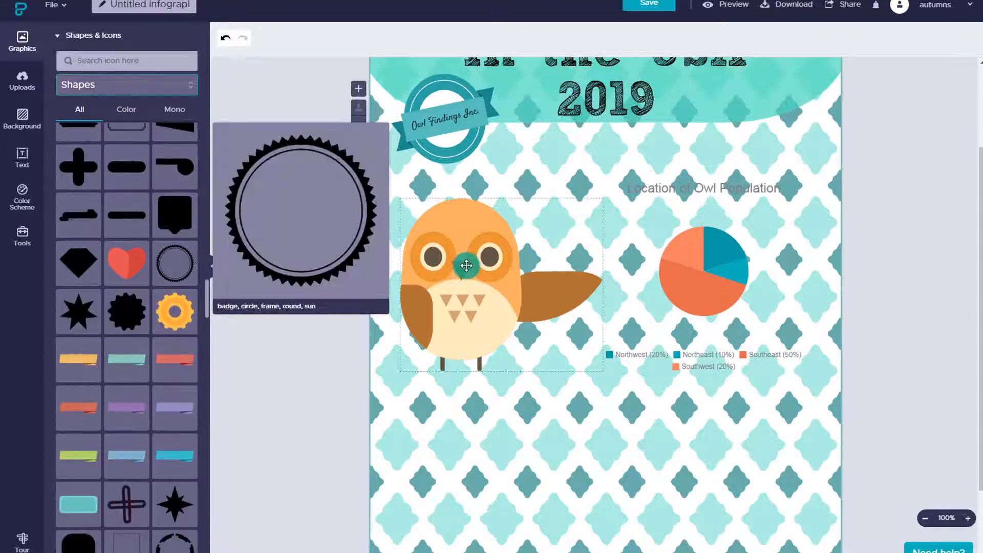
{"action": "left_click_drag", "start_coordinate": [466, 265], "coordinate": [466, 291]}
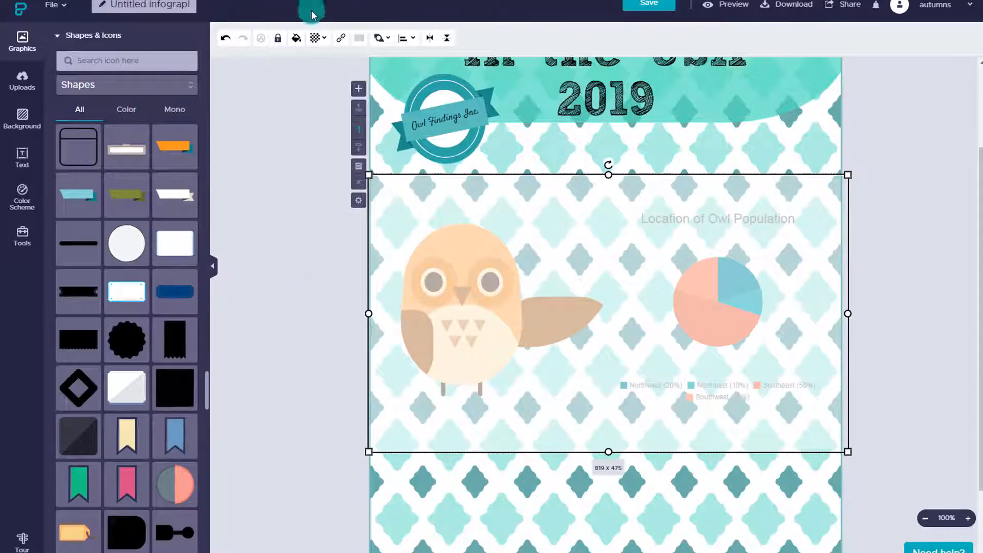
Step: Keep the rectangle's color white and set its opacity to 67%
{"action": "left_click", "coordinate": [295, 38]}
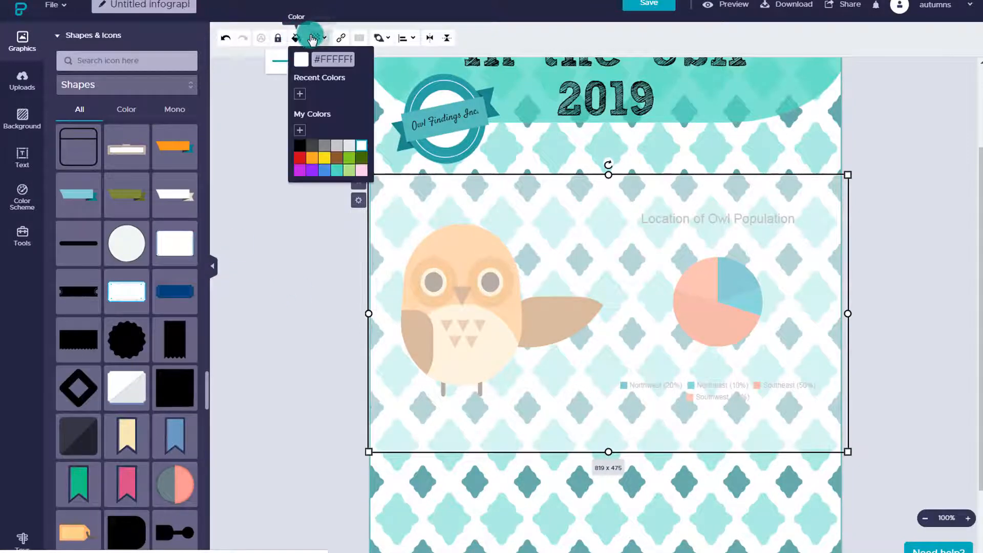
{"action": "left_click", "coordinate": [316, 39]}
{"action": "mouse_move", "coordinate": [304, 61]}
{"action": "left_mouse_down"}
{"action": "mouse_move", "coordinate": [279, 60]}
{"action": "mouse_move", "coordinate": [340, 62]}
{"action": "mouse_move", "coordinate": [312, 67]}
{"action": "left_mouse_up"}
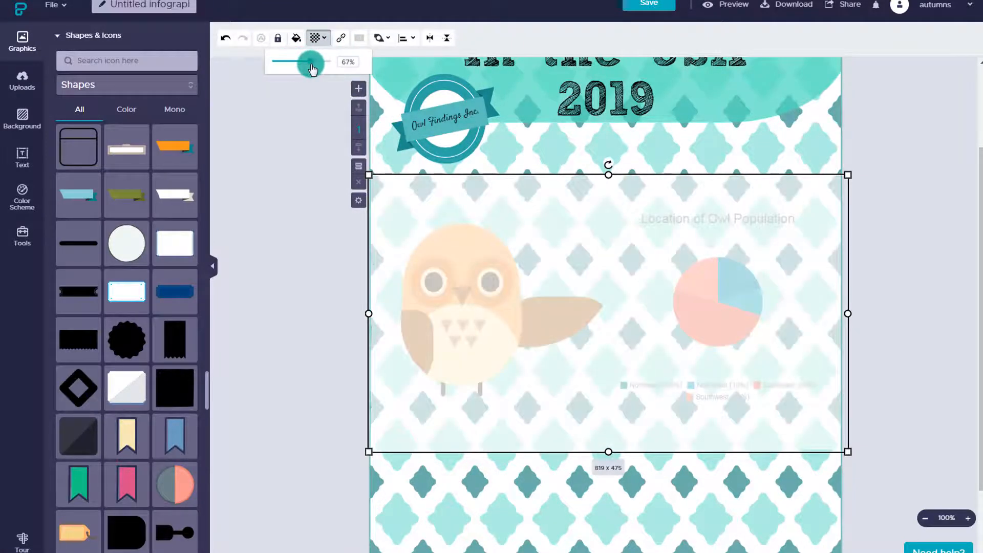
{"action": "left_click", "coordinate": [310, 162]}
{"action": "left_click", "coordinate": [432, 200]}
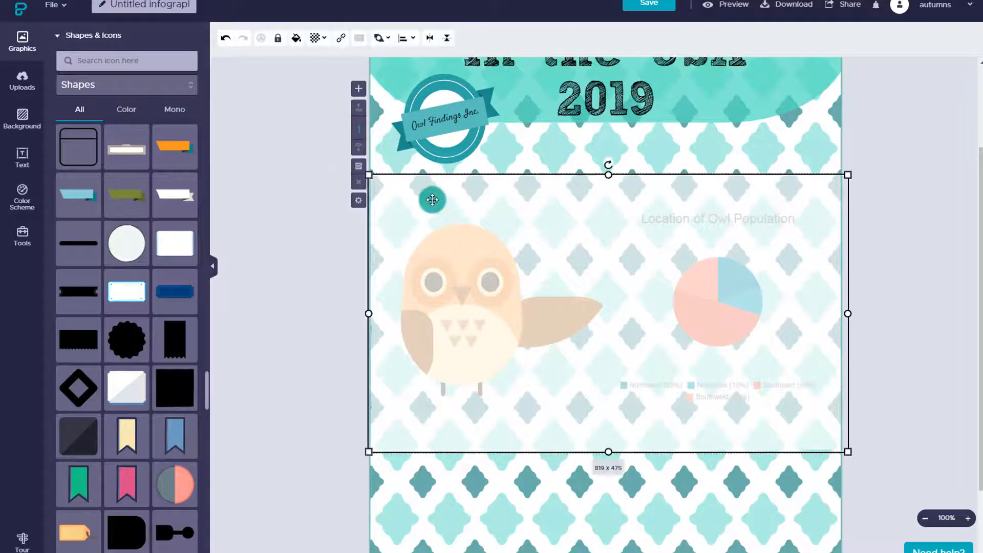
Step: Send the translucent white rectangle backward until it lies behind both the pie chart and the owl
{"action": "left_click", "coordinate": [383, 41]}
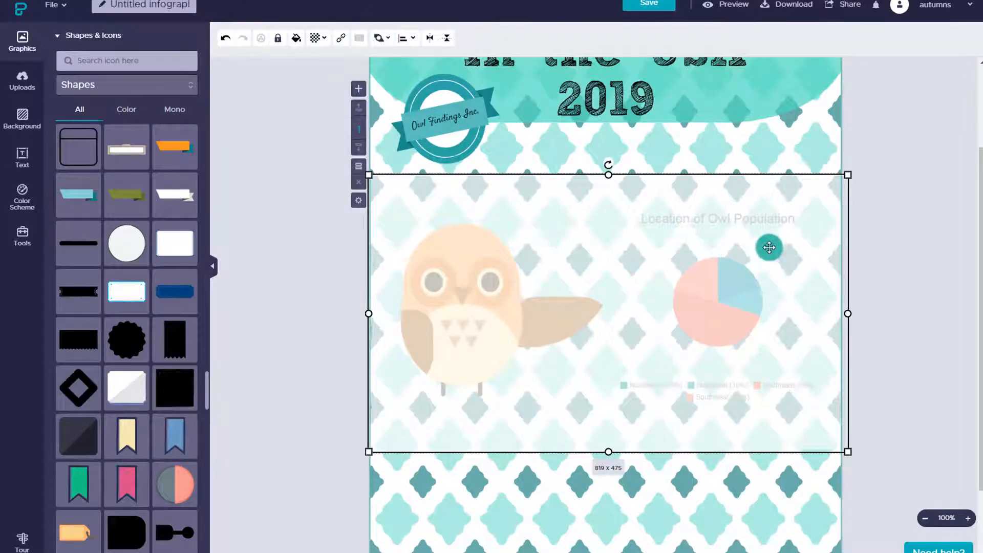
{"action": "left_click", "coordinate": [382, 38]}
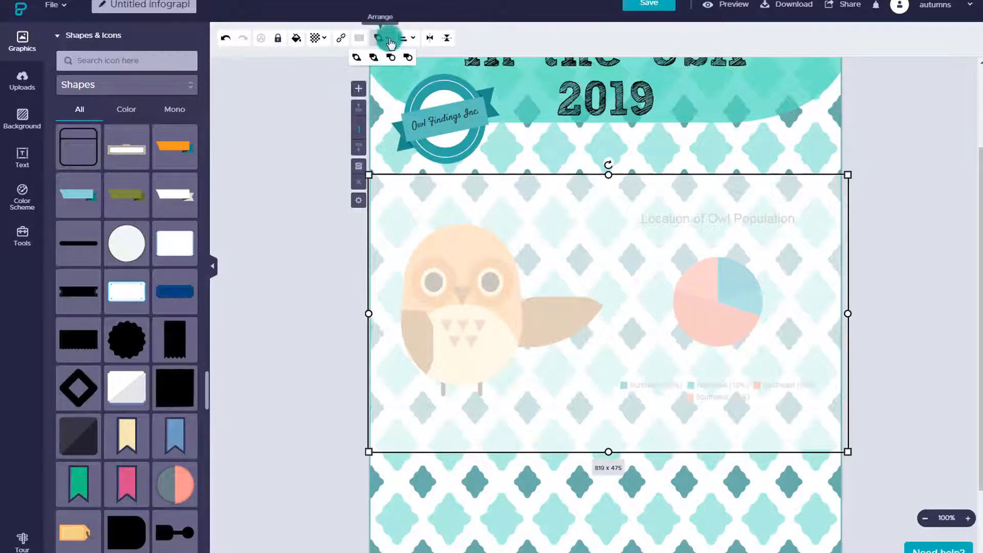
{"action": "left_click", "coordinate": [378, 61]}
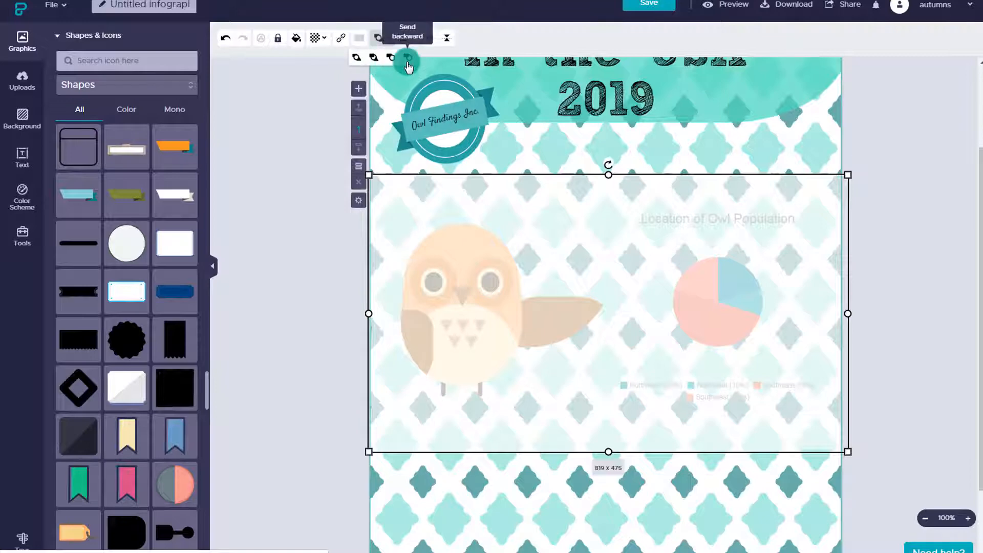
{"action": "left_click", "coordinate": [408, 59]}
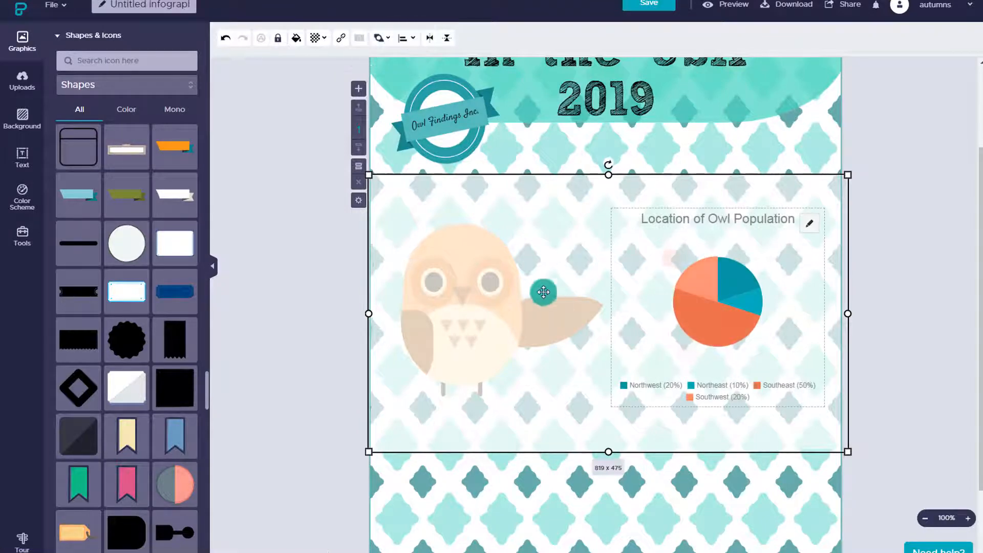
{"action": "left_click", "coordinate": [415, 39]}
{"action": "left_click", "coordinate": [381, 40]}
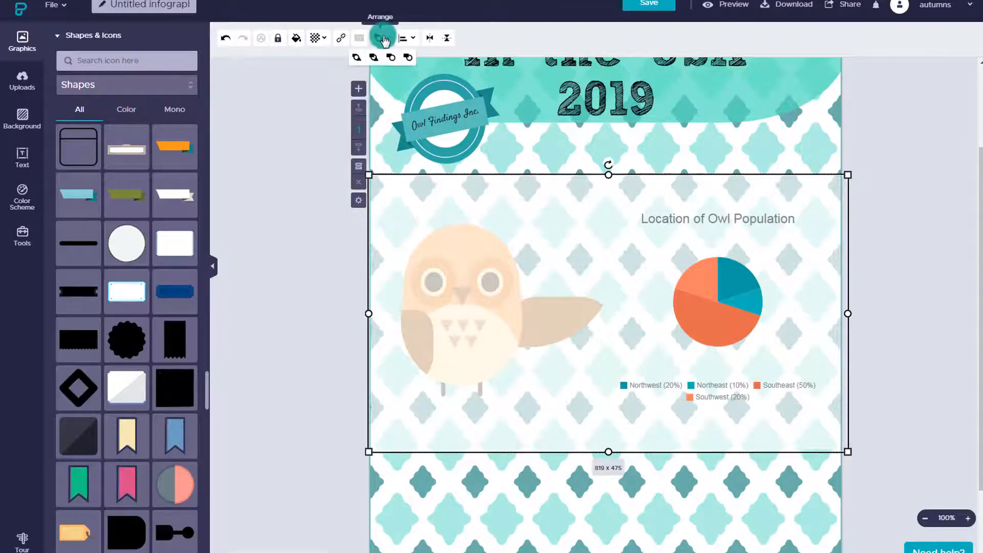
{"action": "left_click", "coordinate": [406, 60]}
{"action": "left_click", "coordinate": [909, 341]}
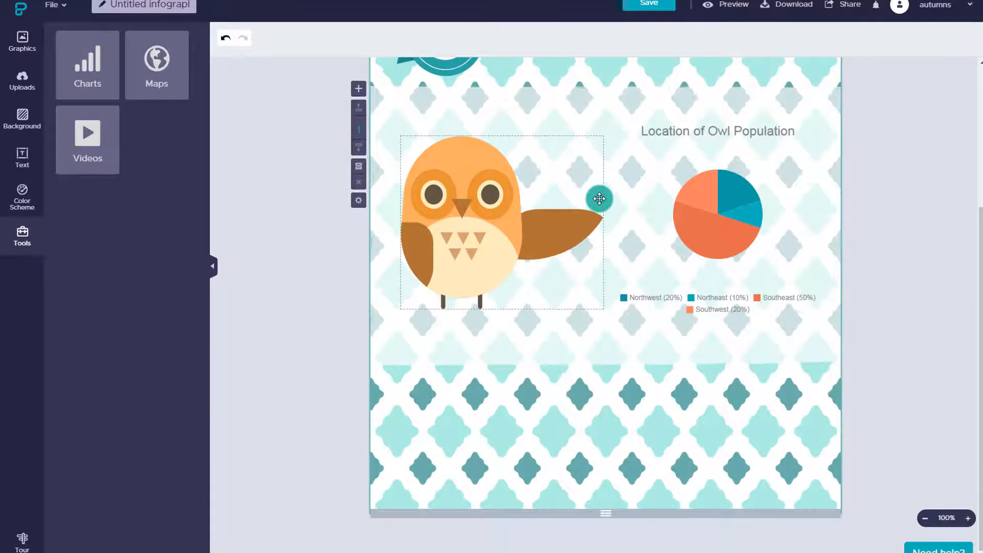
Step: Search the map countries for "usa" and open the United States map for editing
{"action": "left_click", "coordinate": [149, 67]}
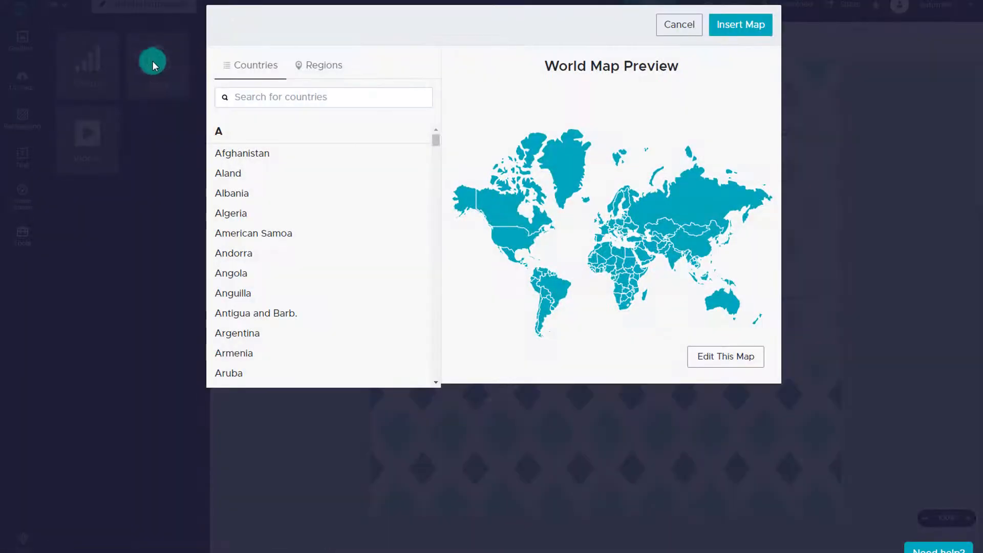
{"action": "type", "text": "usa"}
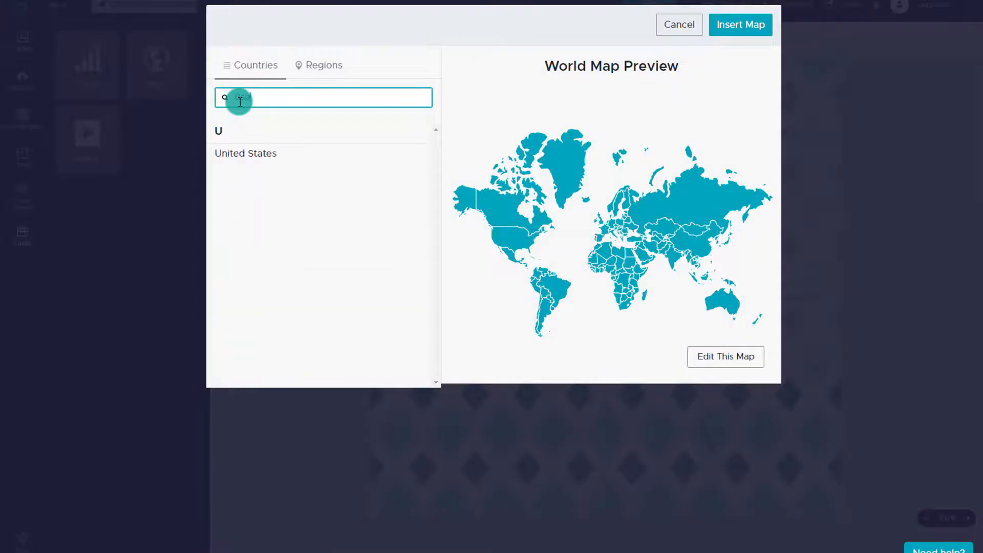
{"action": "left_click", "coordinate": [720, 355]}
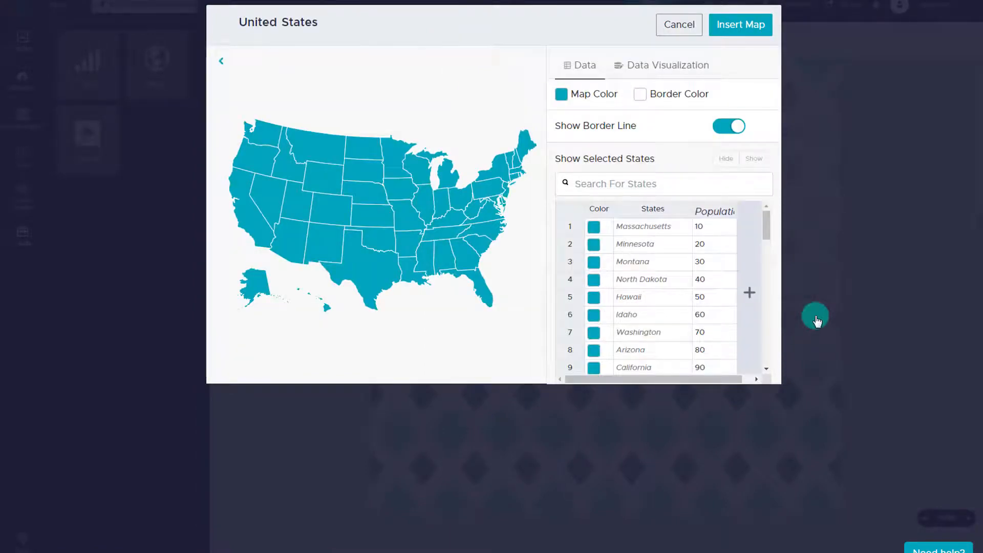
{"action": "mouse_move", "coordinate": [430, 207]}
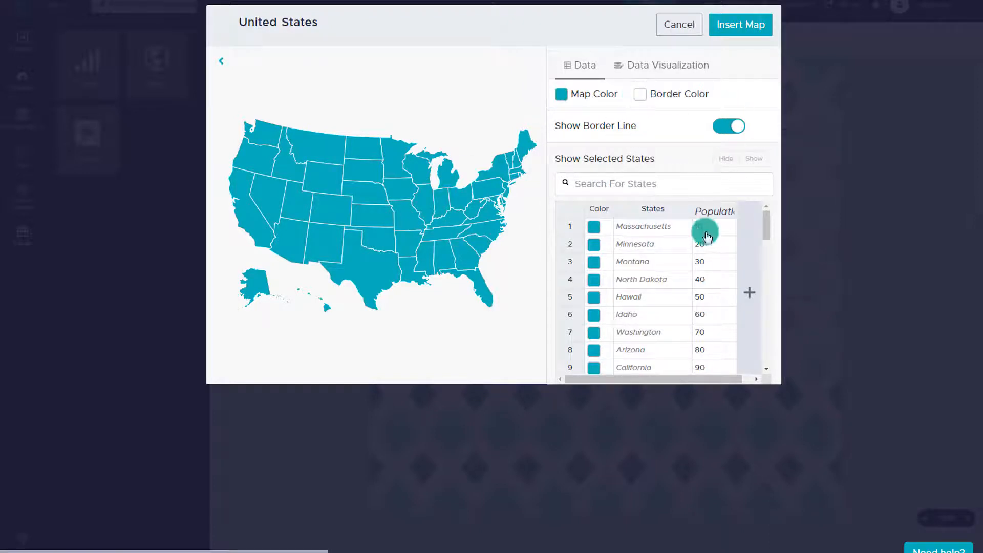
Step: Enter each state's number of owls, such as Massachusetts 20, Arizona 10 and California 5, color them navy, green and teal, and insert the map
{"action": "left_click_drag", "start_coordinate": [765, 219], "coordinate": [711, 228]}
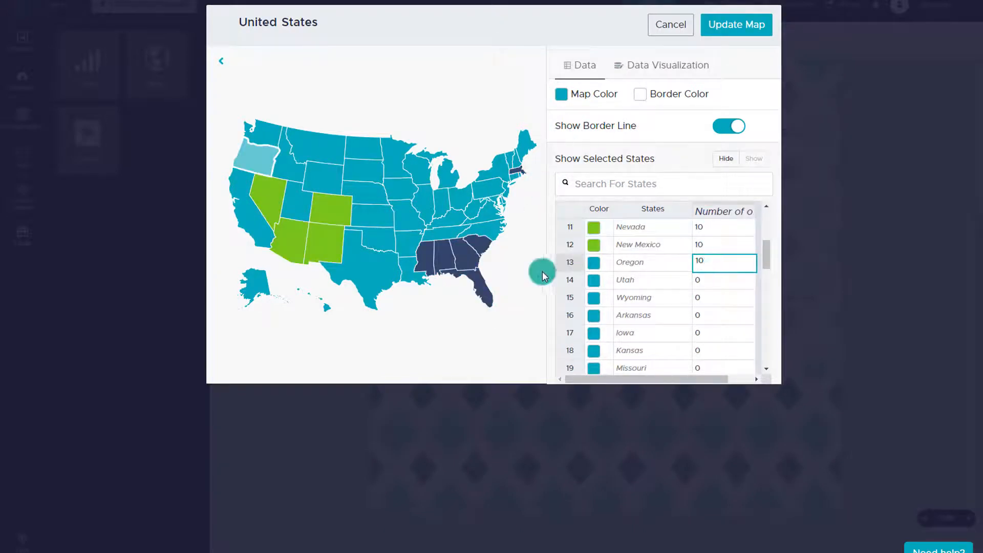
{"action": "left_click", "coordinate": [742, 30]}
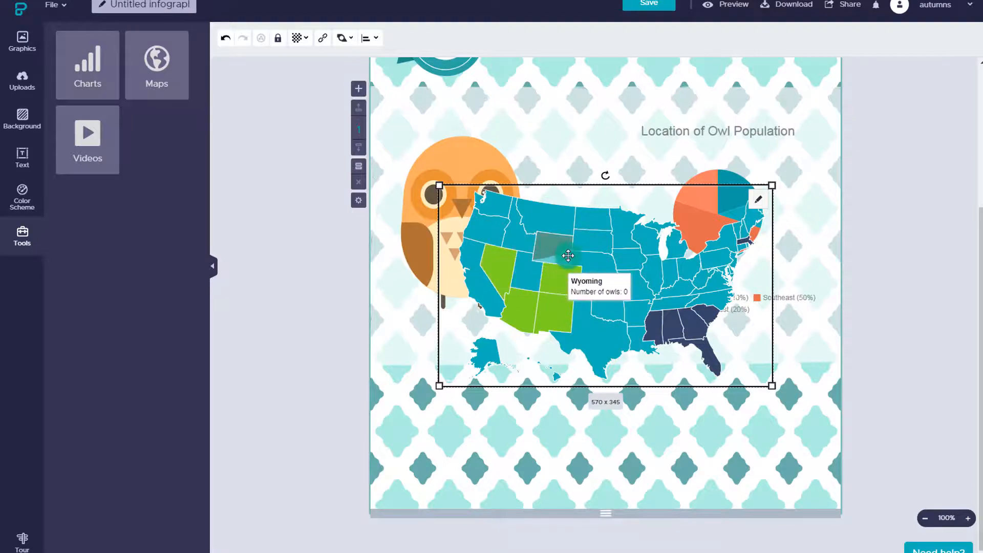
{"action": "left_click", "coordinate": [759, 204]}
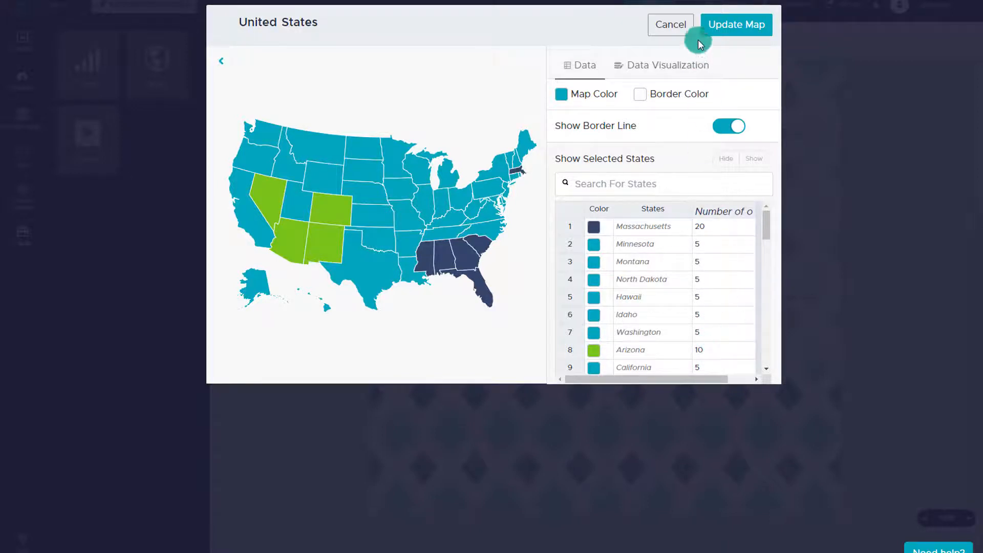
{"action": "left_click", "coordinate": [718, 30]}
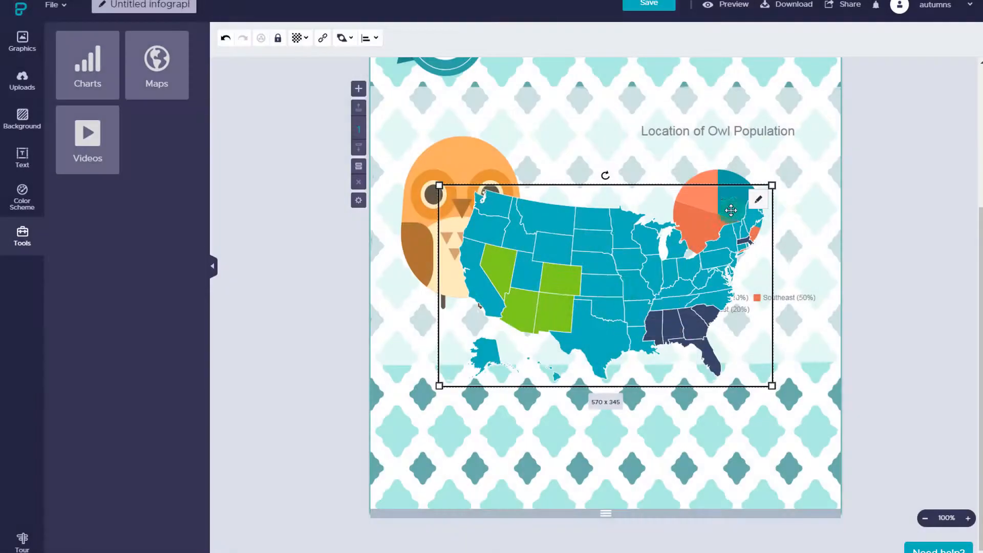
Step: Shrink the US map to about 332 x 201 and place it below the owl, under the white rectangle
{"action": "left_click_drag", "start_coordinate": [764, 186], "coordinate": [632, 302]}
{"action": "left_click_drag", "start_coordinate": [532, 342], "coordinate": [474, 453]}
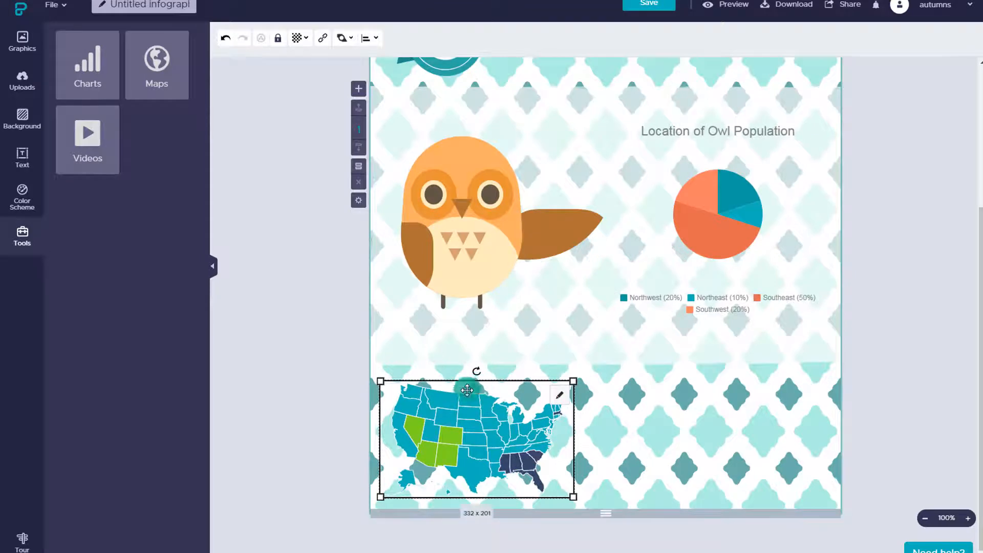
Step: Lengthen the first block and enlarge the US map, placing it in a new block below
{"action": "left_click_drag", "start_coordinate": [602, 513], "coordinate": [657, 529]}
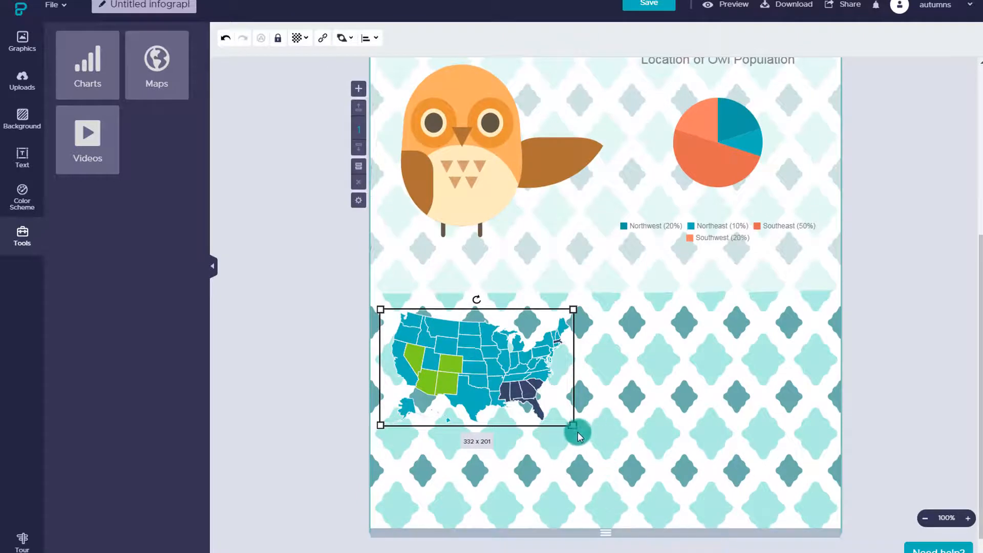
{"action": "left_click_drag", "start_coordinate": [574, 427], "coordinate": [631, 510]}
{"action": "left_click", "coordinate": [889, 379]}
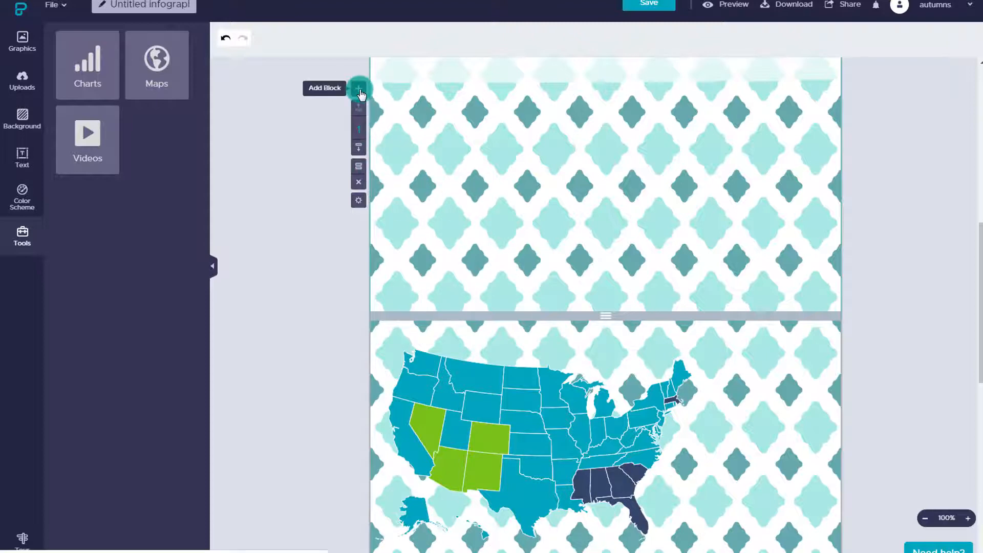
Step: Shorten the first block to end at the white rectangle's lower edge and the second block to end just below the map
{"action": "left_click_drag", "start_coordinate": [607, 318], "coordinate": [625, 88]}
{"action": "scroll", "coordinate": [593, 462], "scroll_direction": "down", "scroll_amount": 5}
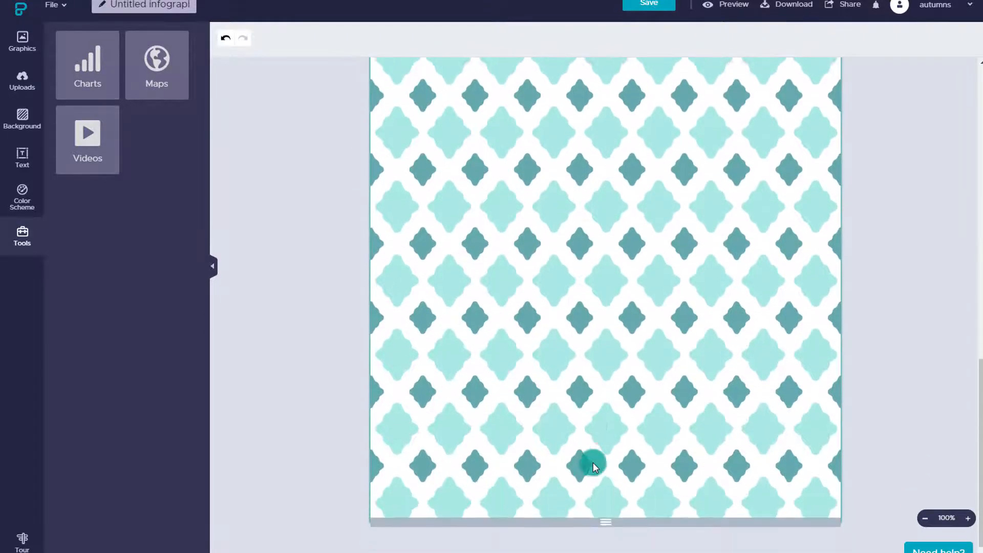
{"action": "left_click_drag", "start_coordinate": [598, 515], "coordinate": [623, 520]}
{"action": "scroll", "coordinate": [859, 323], "scroll_direction": "up", "scroll_amount": 1}
{"action": "scroll", "coordinate": [859, 324], "scroll_direction": "up", "scroll_amount": 3}
{"action": "scroll", "coordinate": [606, 348], "scroll_direction": "down", "scroll_amount": 5}
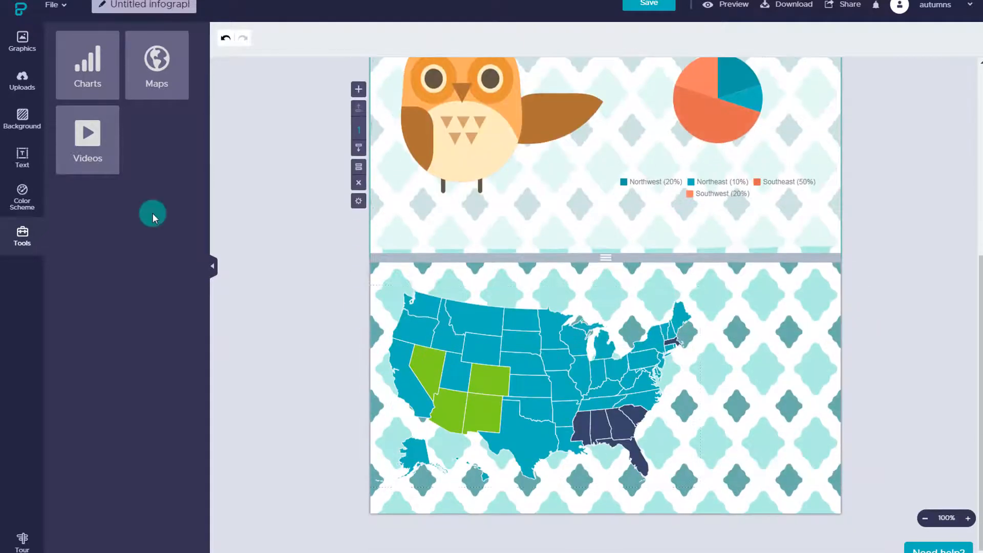
Step: Give the map block the pale blue-gray background image and add "50% of the owl population migrates to the southeast every year." beside the map
{"action": "left_click", "coordinate": [21, 120]}
{"action": "left_click_drag", "start_coordinate": [127, 263], "coordinate": [743, 344]}
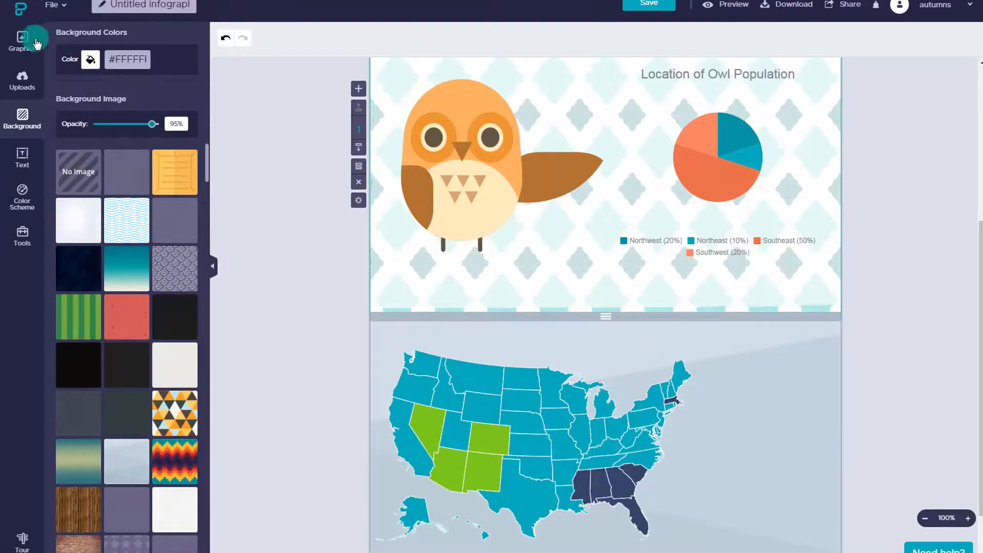
{"action": "left_click", "coordinate": [22, 156]}
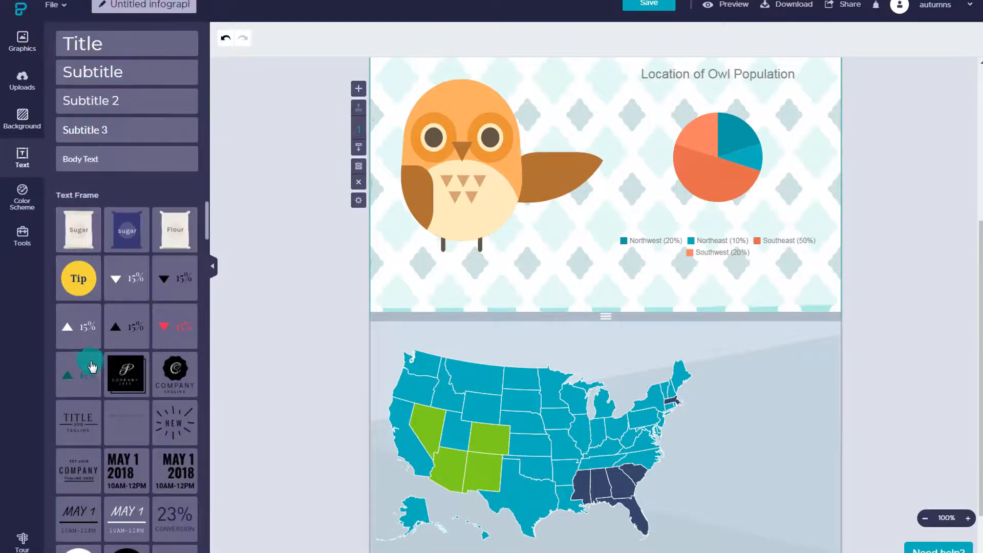
{"action": "scroll", "coordinate": [117, 399], "scroll_direction": "down", "scroll_amount": 3}
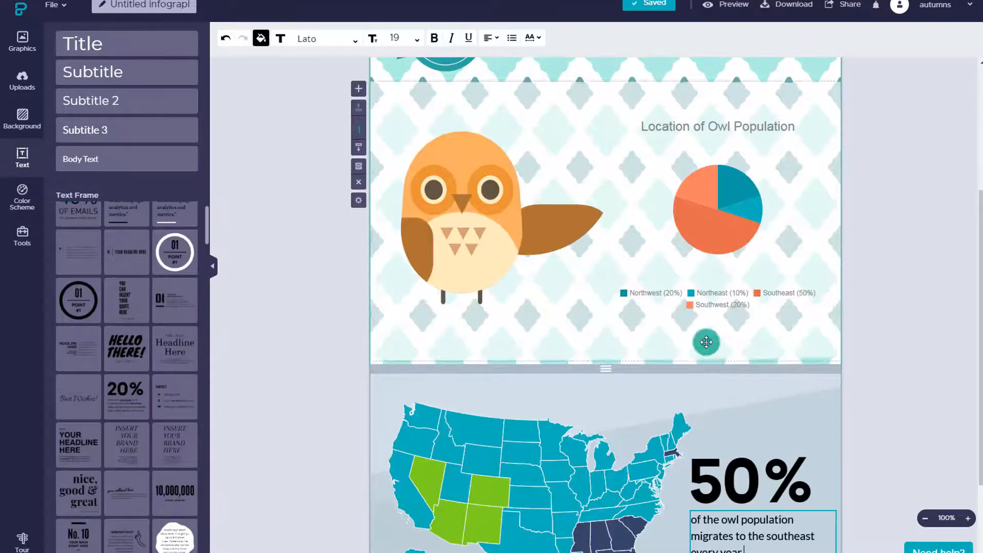
{"action": "left_click", "coordinate": [926, 382]}
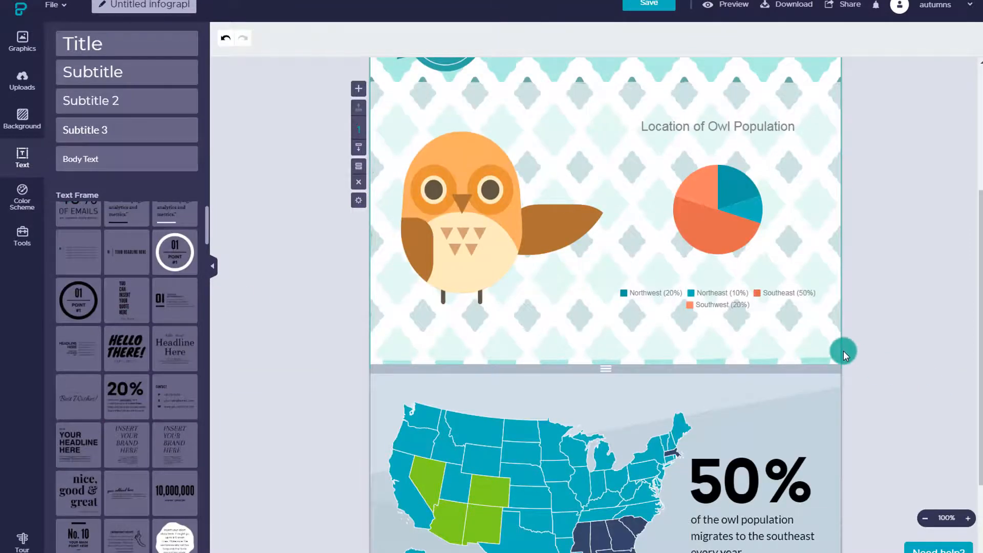
{"action": "scroll", "coordinate": [753, 379], "scroll_direction": "down", "scroll_amount": 2}
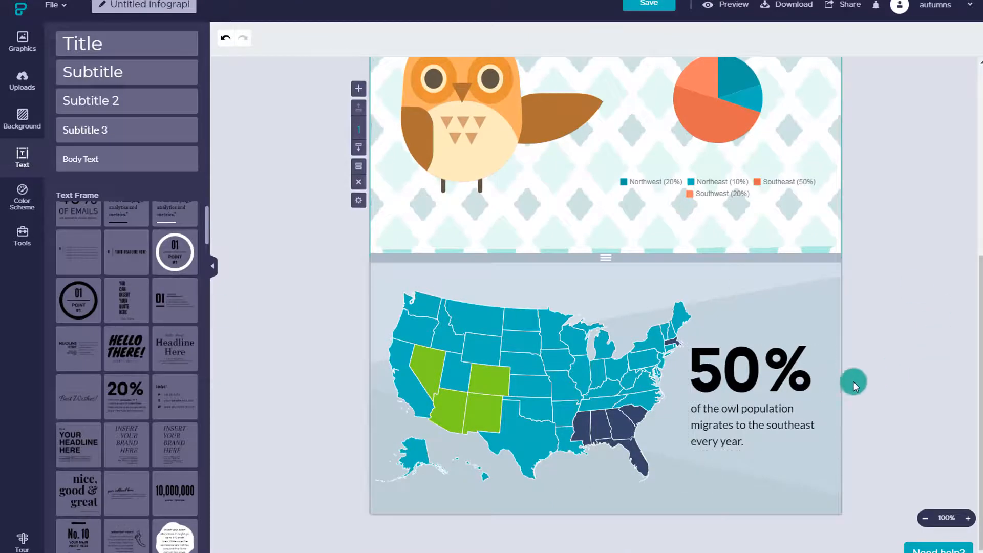
{"action": "scroll", "coordinate": [877, 339], "scroll_direction": "up", "scroll_amount": 5}
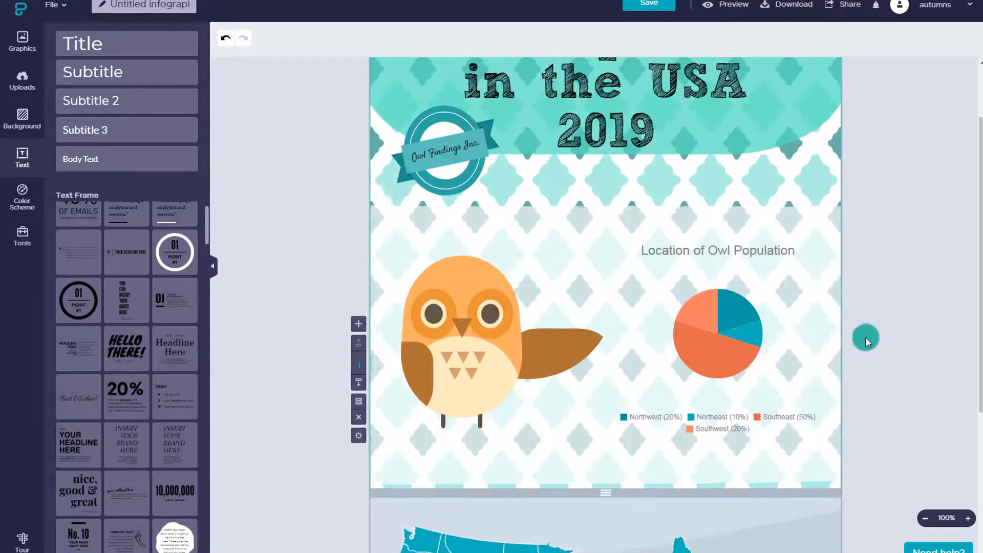
Step: Browse the shapes and icons in the General and Flags categories, including the monochrome flags
{"action": "left_click", "coordinate": [22, 41]}
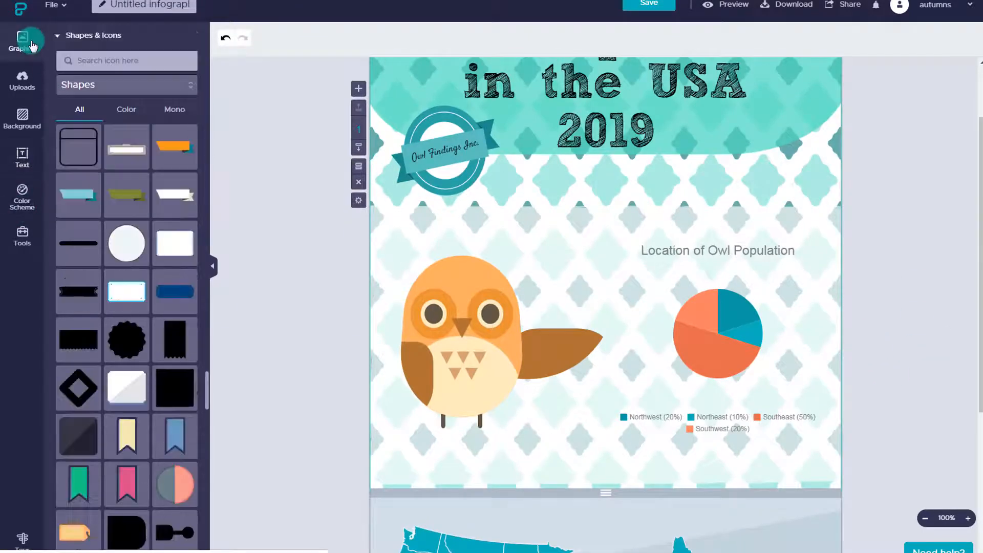
{"action": "left_click", "coordinate": [105, 95]}
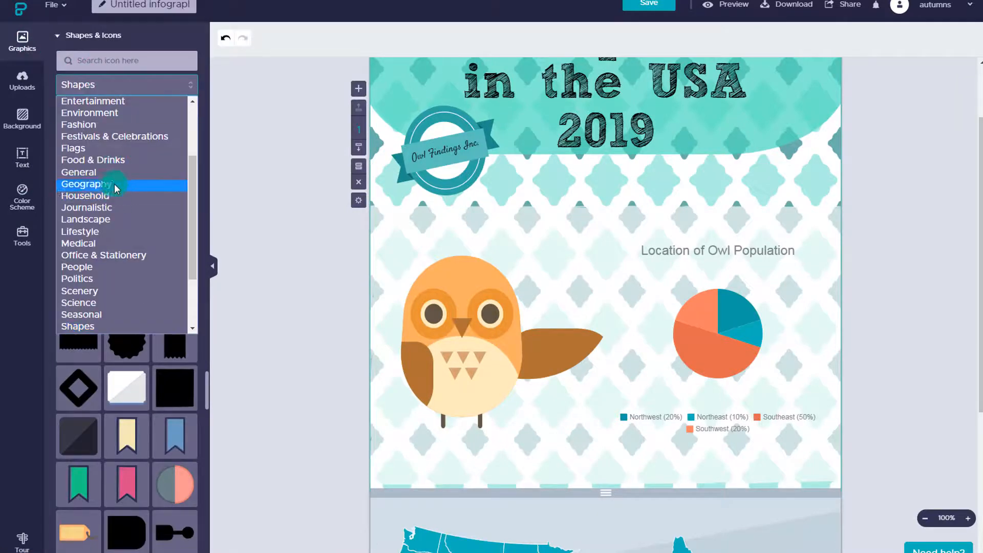
{"action": "left_click", "coordinate": [111, 171]}
{"action": "scroll", "coordinate": [129, 289], "scroll_direction": "down", "scroll_amount": 15}
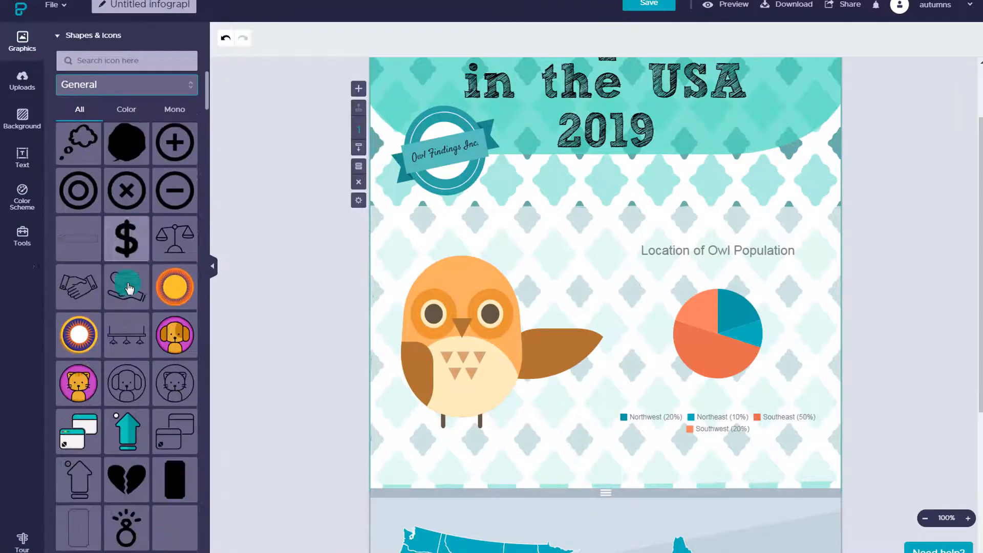
{"action": "scroll", "coordinate": [128, 288], "scroll_direction": "up", "scroll_amount": 5}
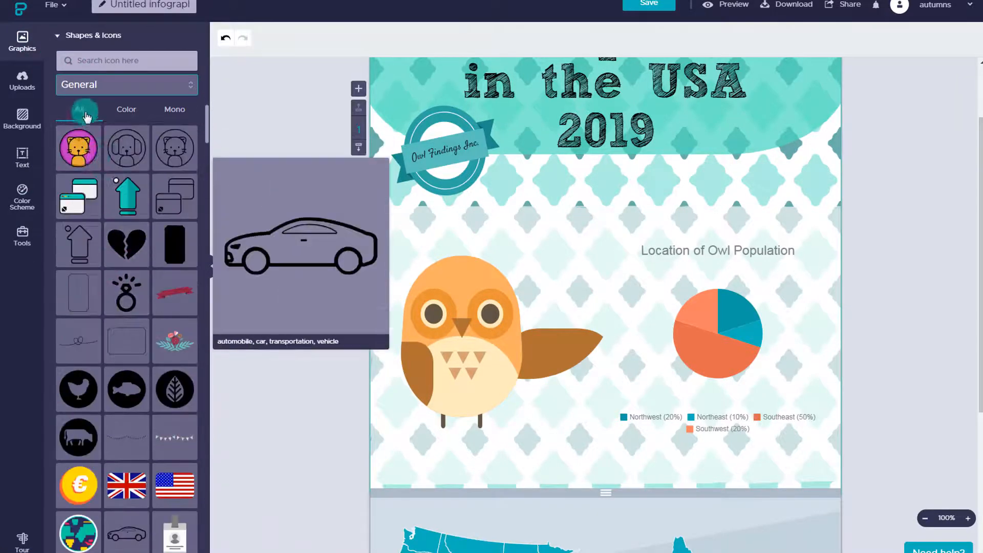
{"action": "left_click", "coordinate": [81, 86]}
{"action": "left_click", "coordinate": [72, 246]}
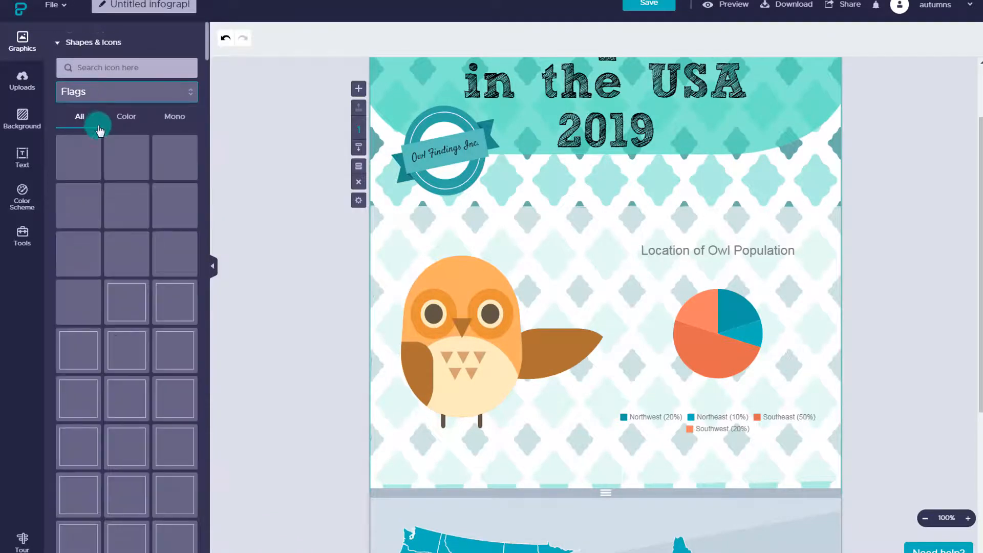
{"action": "left_click", "coordinate": [176, 119]}
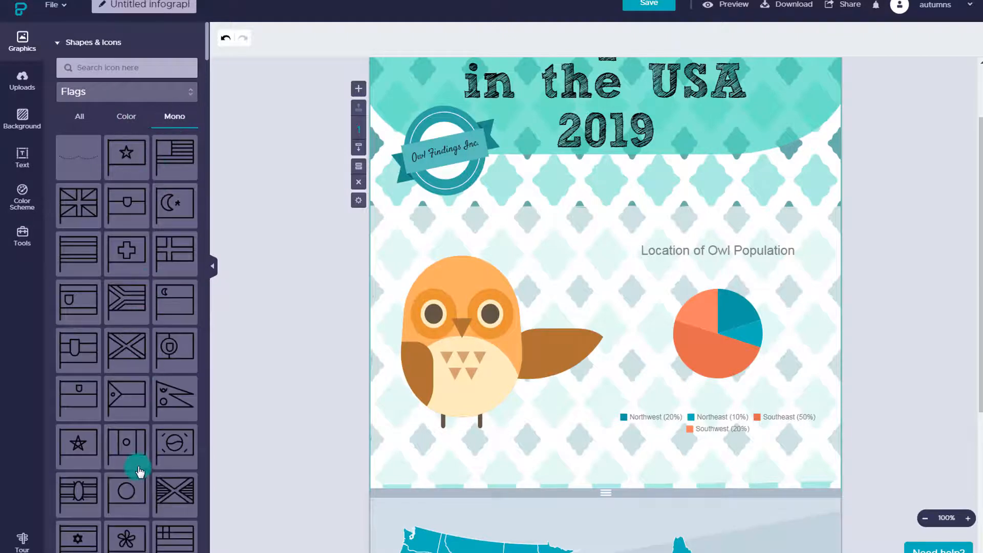
{"action": "scroll", "coordinate": [136, 463], "scroll_direction": "down", "scroll_amount": 5}
Step: Look through the available lines, Unsplash photos and photo frames in the graphics library
{"action": "left_click", "coordinate": [135, 469]}
{"action": "left_click", "coordinate": [73, 494]}
{"action": "left_click", "coordinate": [59, 483]}
{"action": "left_click", "coordinate": [64, 440]}
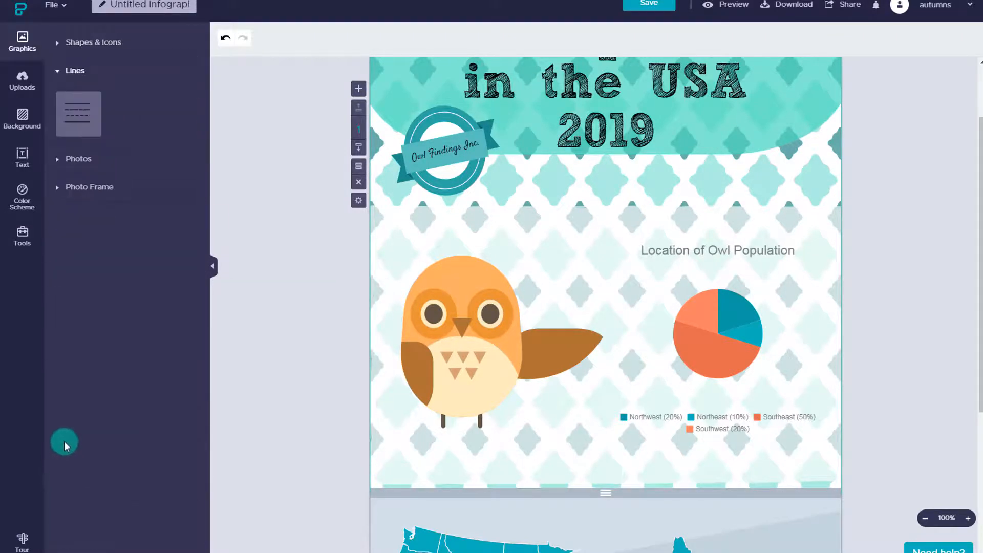
{"action": "left_click", "coordinate": [59, 163]}
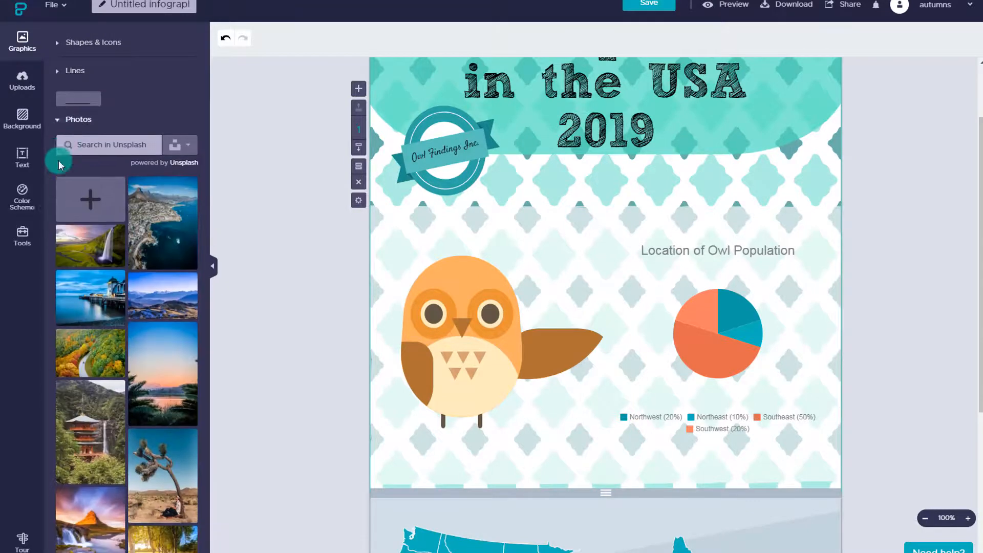
{"action": "mouse_move", "coordinate": [131, 408]}
{"action": "scroll", "coordinate": [131, 413], "scroll_direction": "down", "scroll_amount": 10}
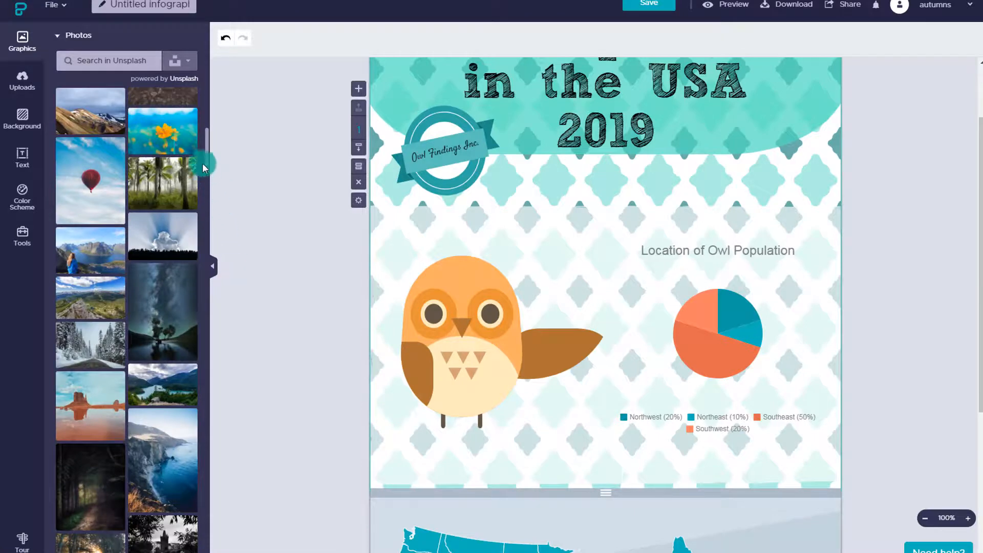
{"action": "left_click_drag", "start_coordinate": [207, 155], "coordinate": [223, 536]}
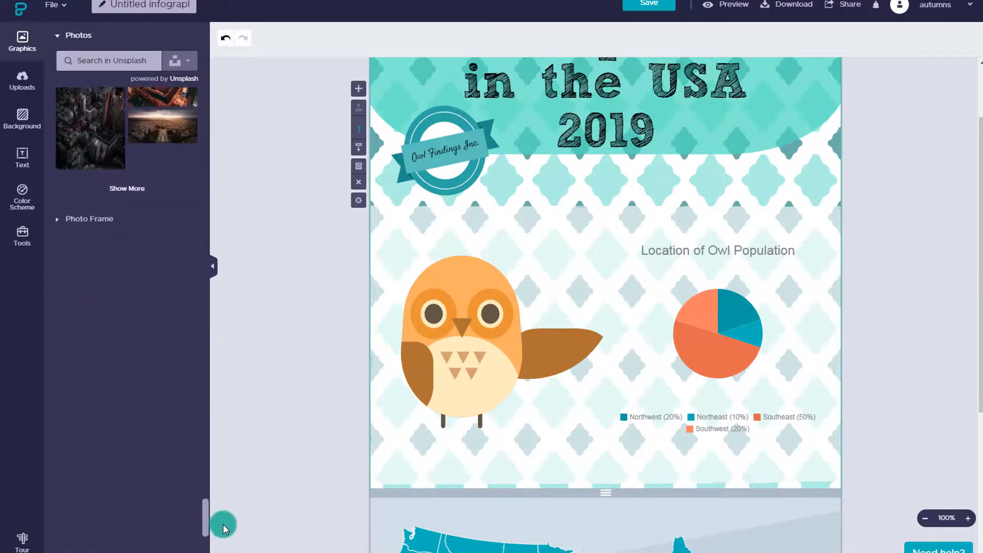
{"action": "left_click", "coordinate": [60, 239]}
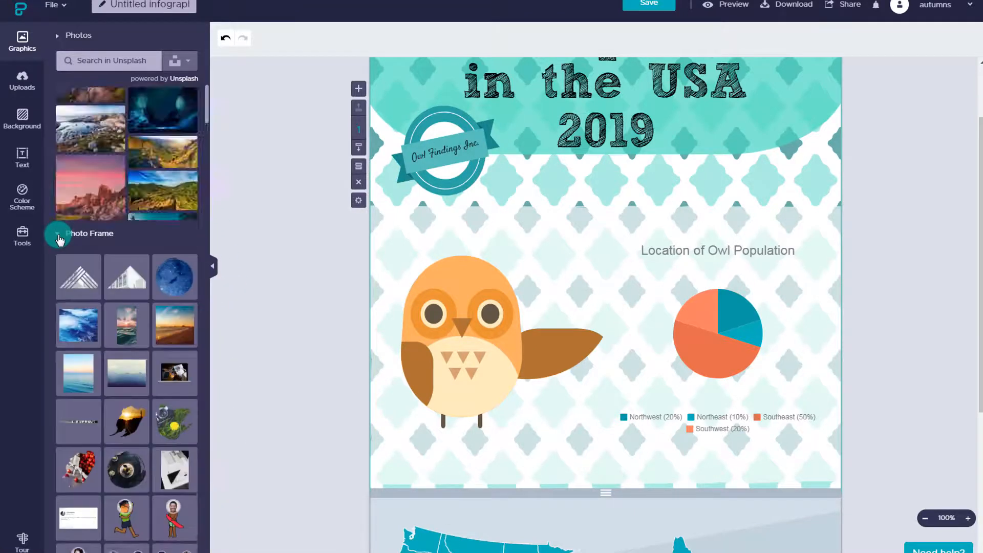
{"action": "mouse_move", "coordinate": [148, 362]}
{"action": "scroll", "coordinate": [148, 362], "scroll_direction": "down", "scroll_amount": 20}
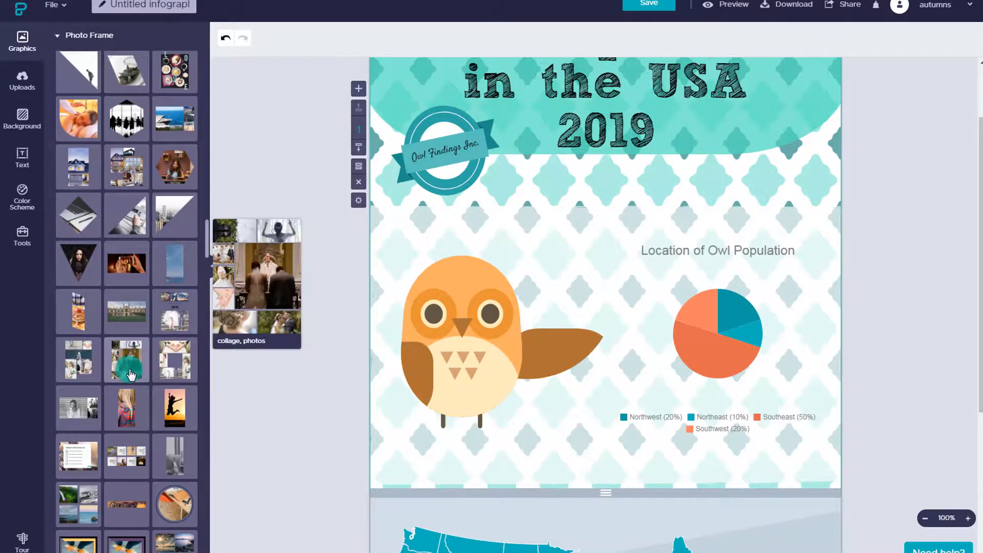
Step: Review the uploaded images, the background images, the text frames and the chart, map and video tools
{"action": "left_click", "coordinate": [23, 82]}
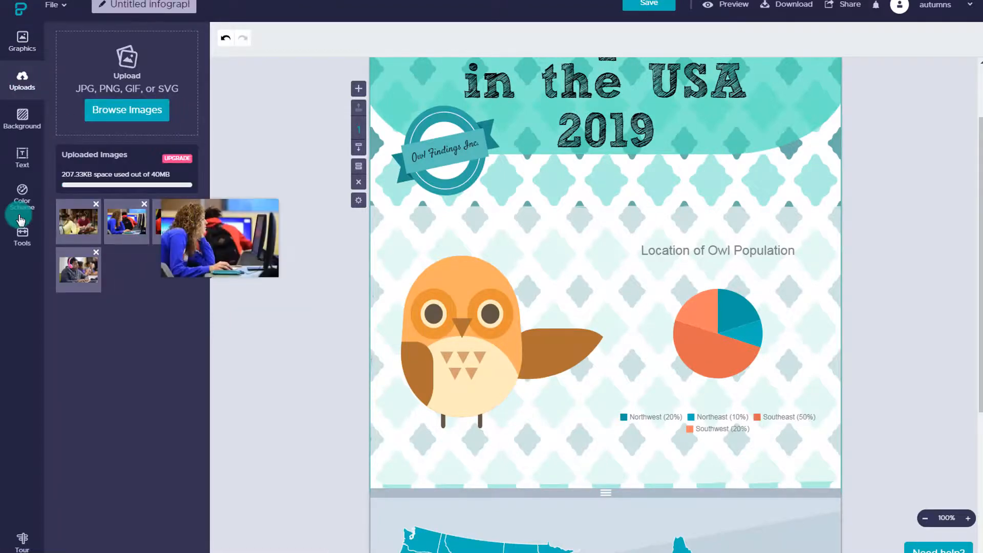
{"action": "left_click", "coordinate": [22, 118]}
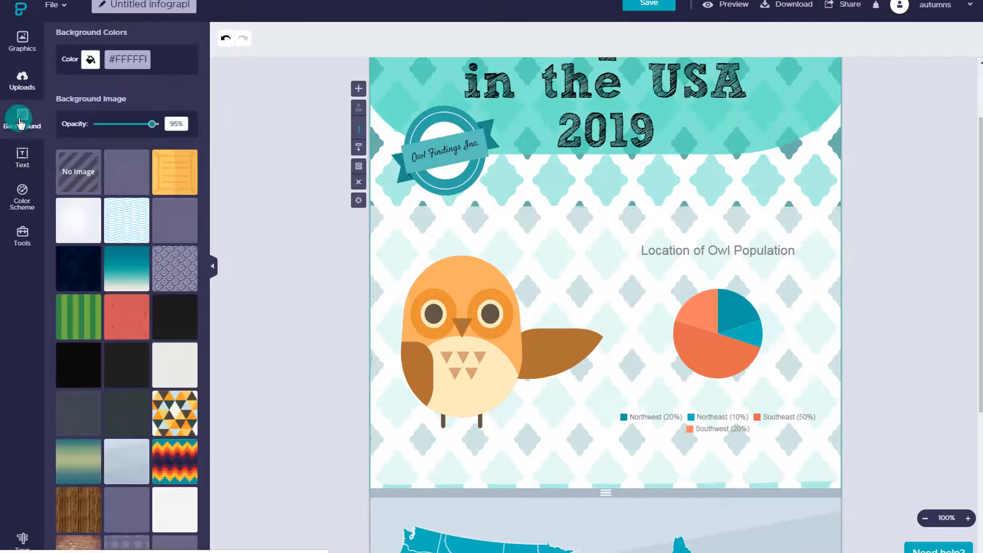
{"action": "left_click", "coordinate": [21, 163]}
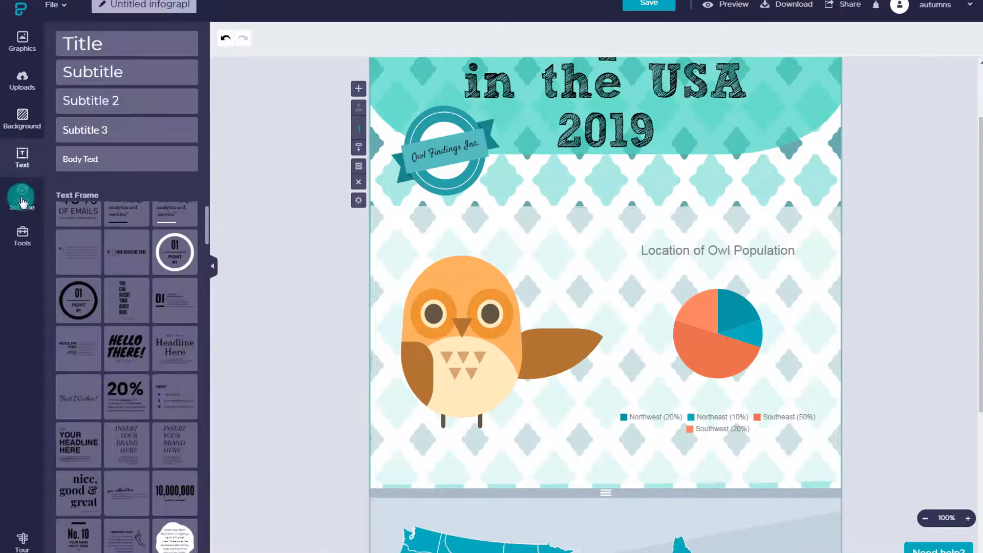
{"action": "left_click", "coordinate": [21, 237]}
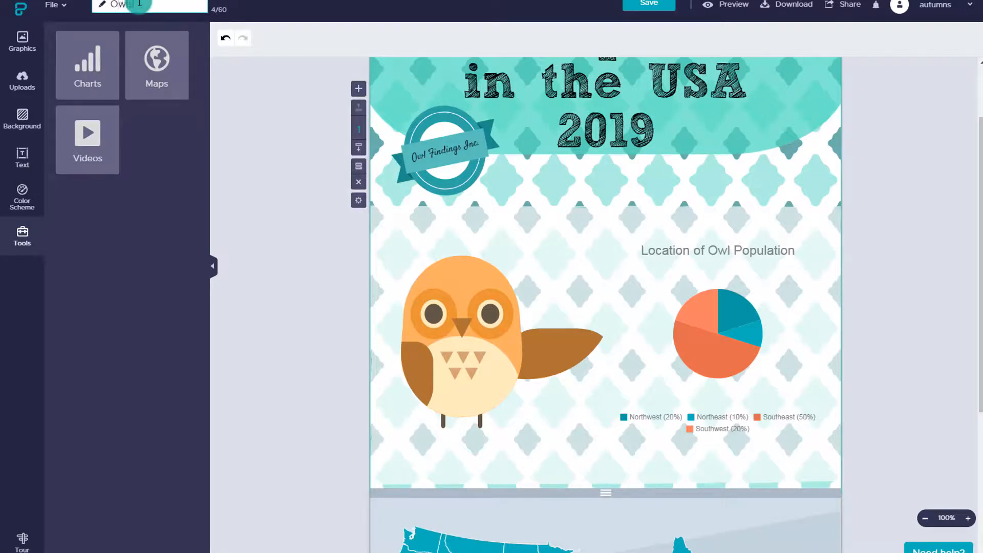
Step: Save the infographic under the name Owls and look through its full preview from title to map
{"action": "left_click", "coordinate": [647, 4]}
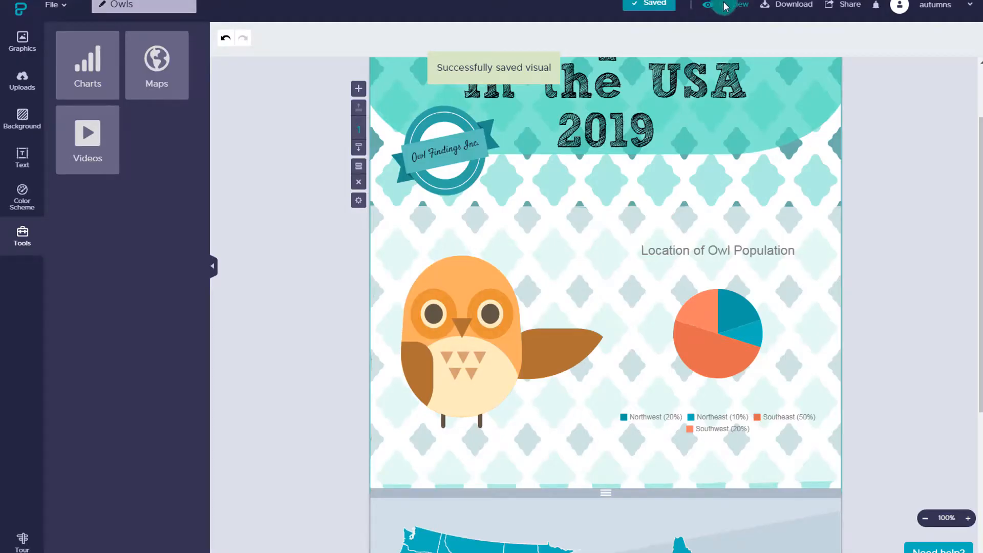
{"action": "left_click", "coordinate": [725, 6]}
{"action": "scroll", "coordinate": [779, 256], "scroll_direction": "up", "scroll_amount": 2}
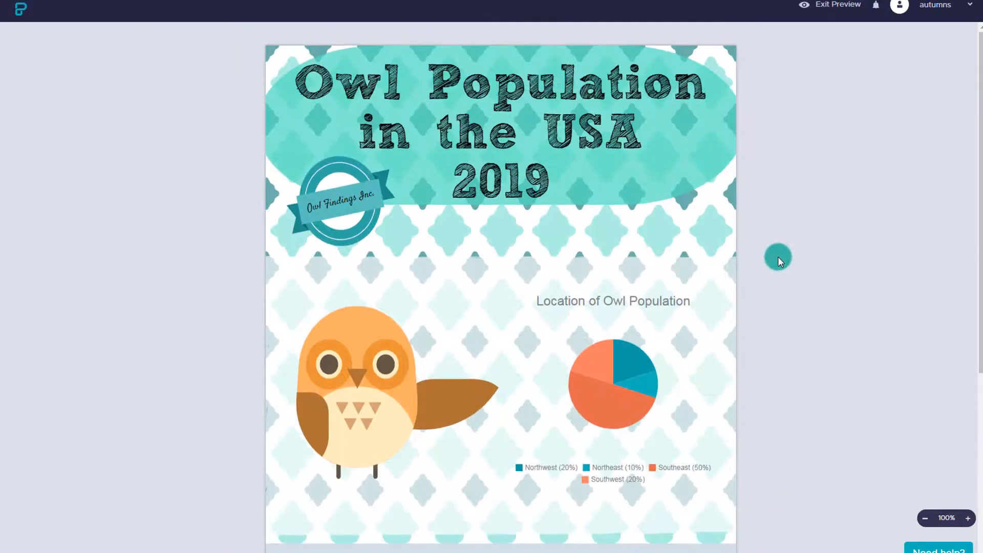
{"action": "scroll", "coordinate": [778, 256], "scroll_direction": "down", "scroll_amount": 5}
{"action": "scroll", "coordinate": [778, 256], "scroll_direction": "up", "scroll_amount": 5}
{"action": "left_click", "coordinate": [822, 11]}
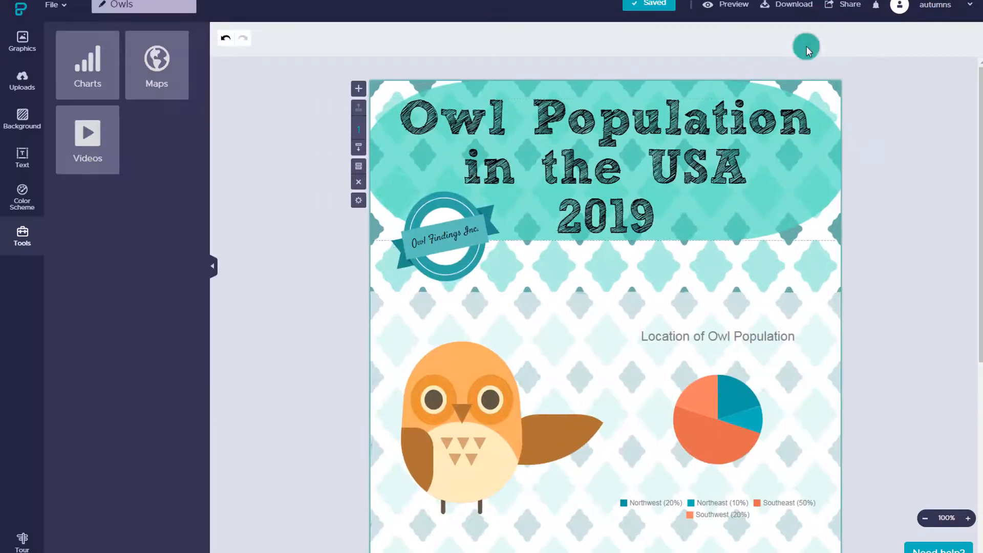
Step: Download the infographic as a PNG in Normal quality and view the downloaded image
{"action": "left_click", "coordinate": [787, 11]}
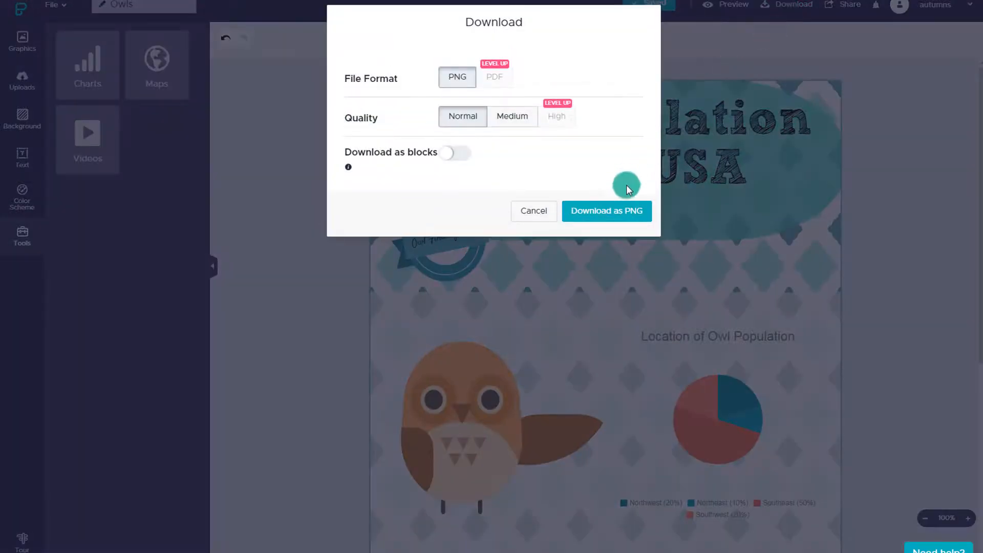
{"action": "left_click", "coordinate": [617, 212]}
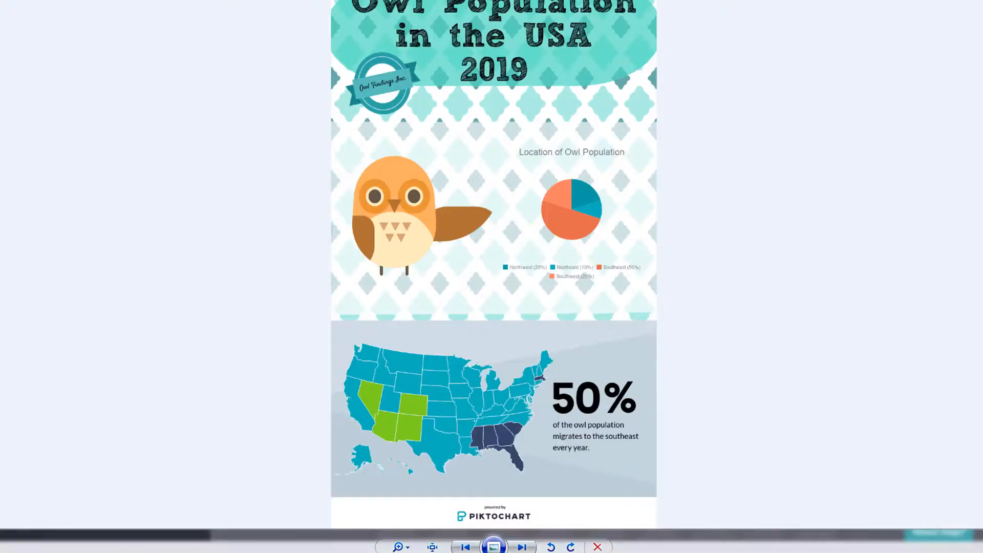
{"action": "left_click", "coordinate": [971, 2]}
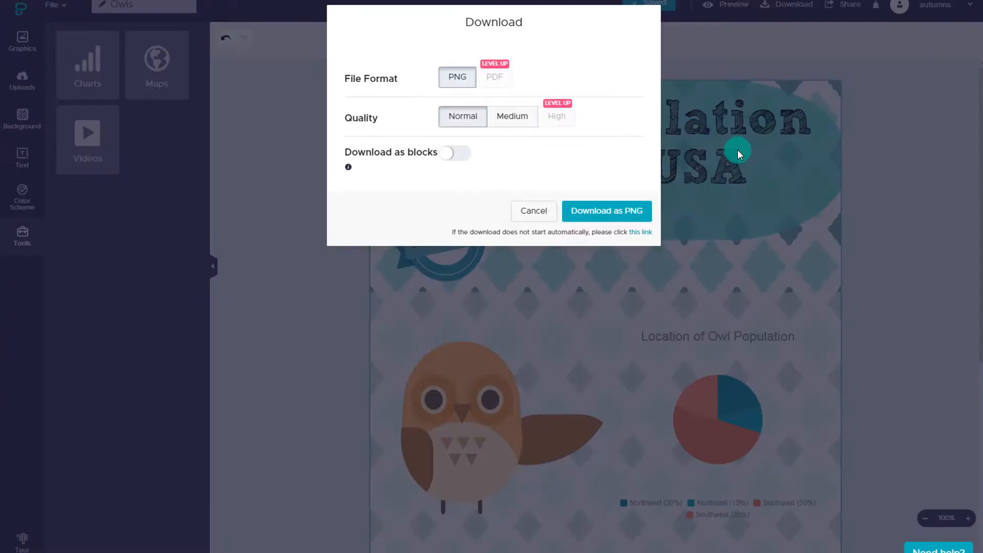
{"action": "left_click", "coordinate": [544, 215]}
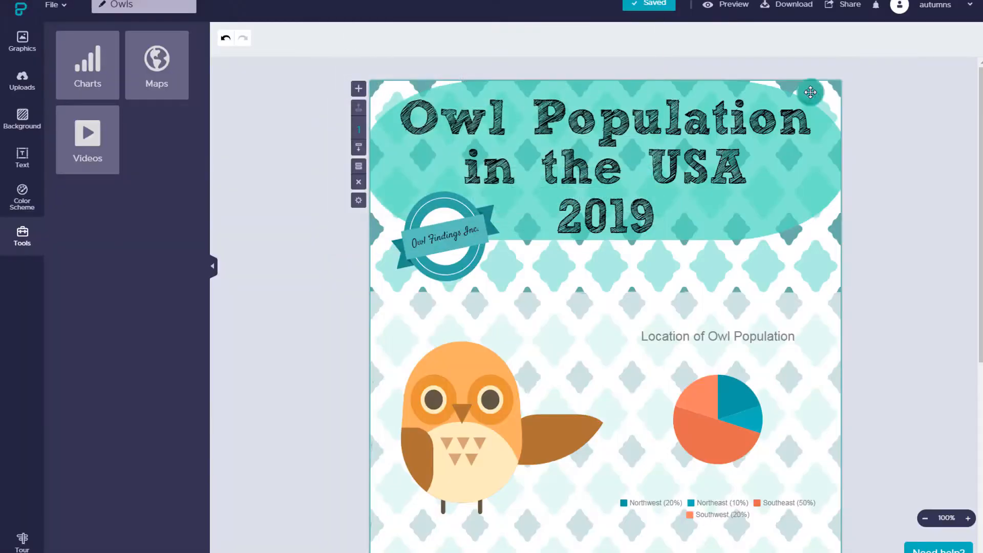
Step: Publish the infographic with a public link that anyone can view and copy that link
{"action": "left_click", "coordinate": [846, 6]}
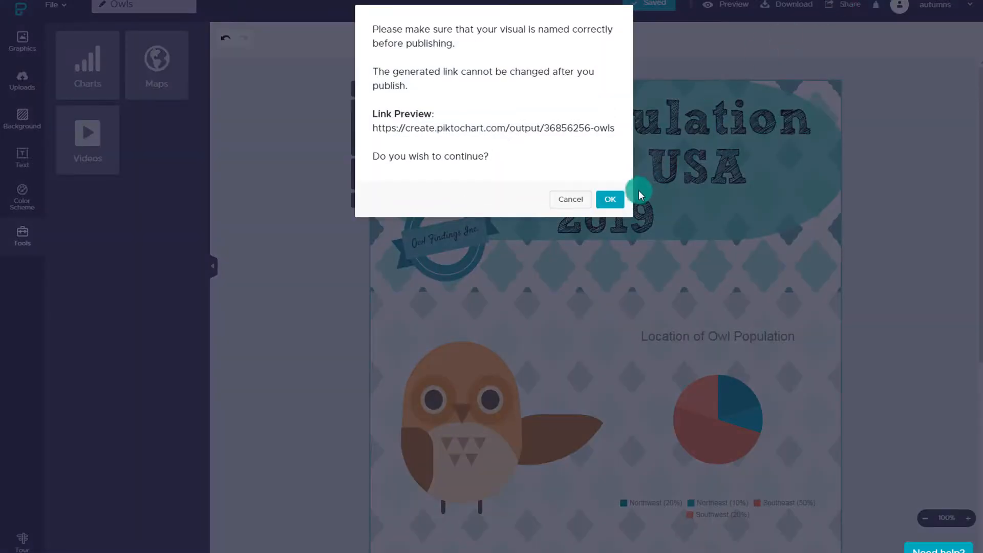
{"action": "left_click", "coordinate": [610, 200]}
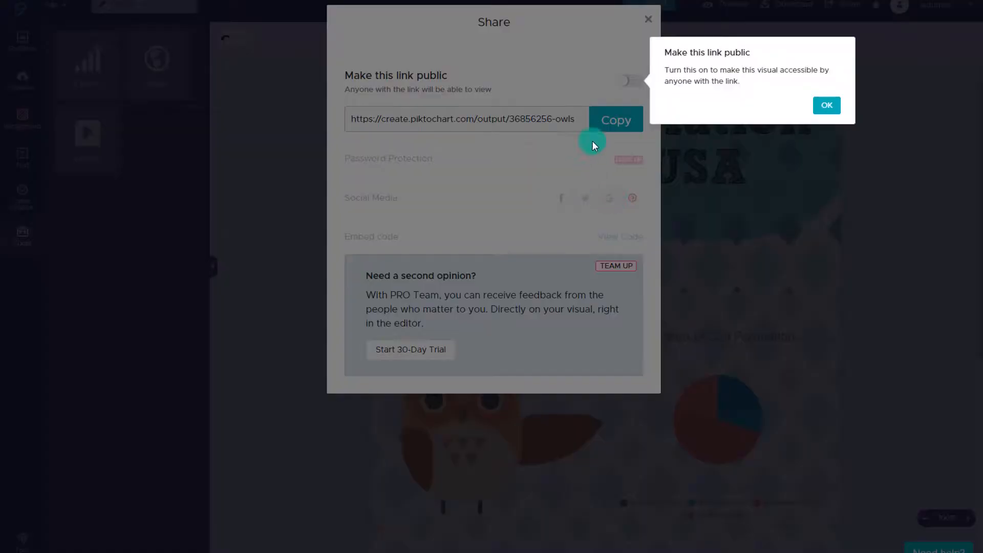
{"action": "left_click", "coordinate": [827, 105]}
{"action": "left_click", "coordinate": [615, 80]}
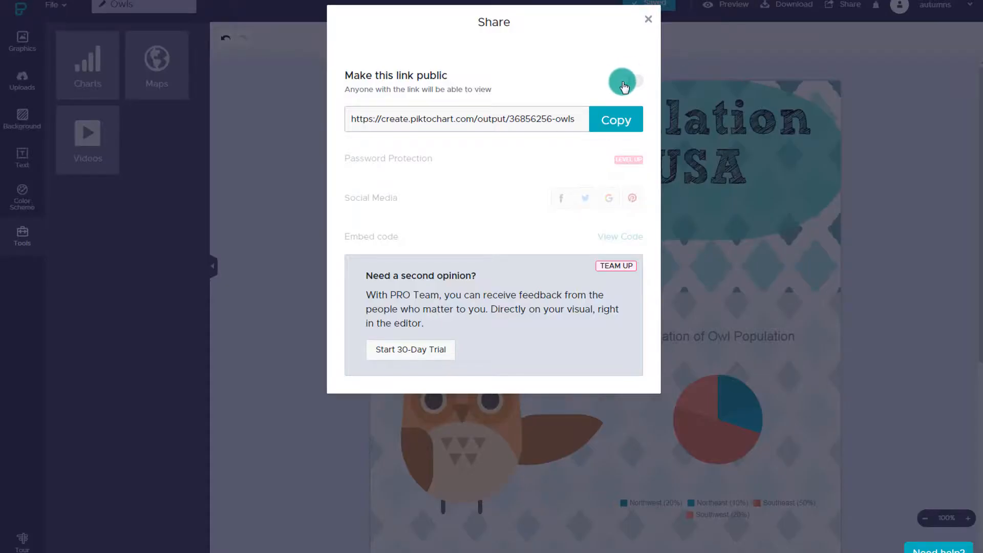
{"action": "left_click", "coordinate": [612, 122]}
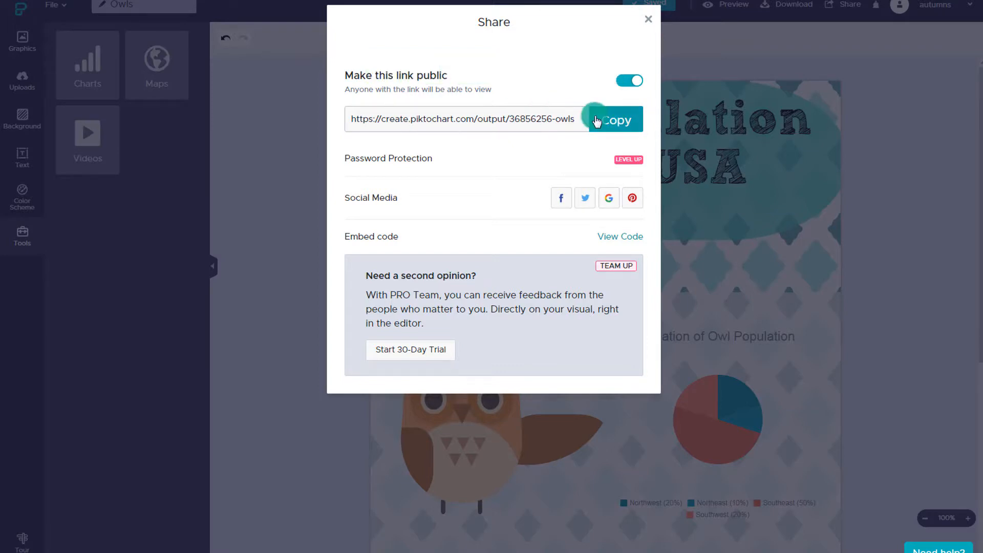
{"action": "left_click", "coordinate": [648, 20]}
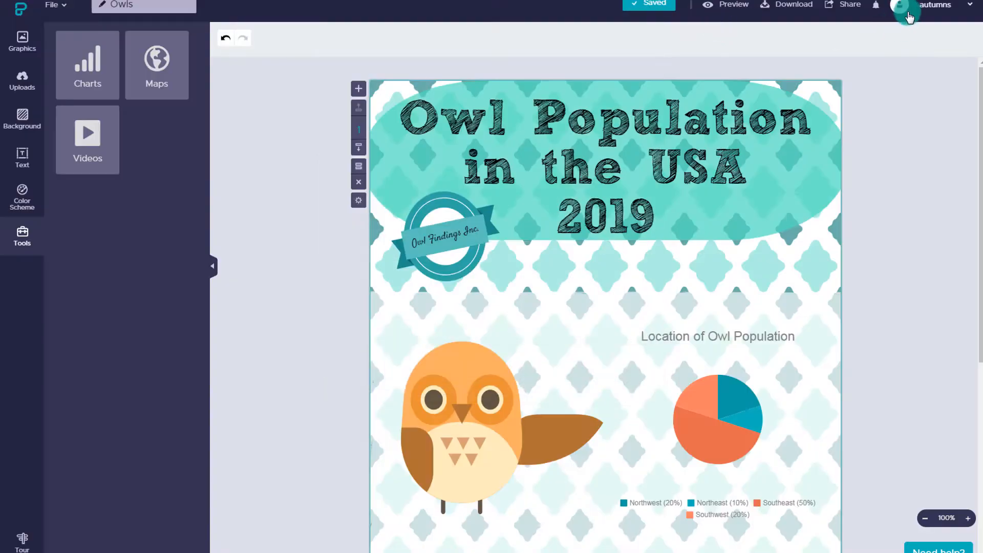
Step: Log out of the account and open the infographic's copied public link
{"action": "left_click", "coordinate": [899, 10]}
{"action": "left_click", "coordinate": [809, 165]}
{"action": "left_click", "coordinate": [583, 73]}
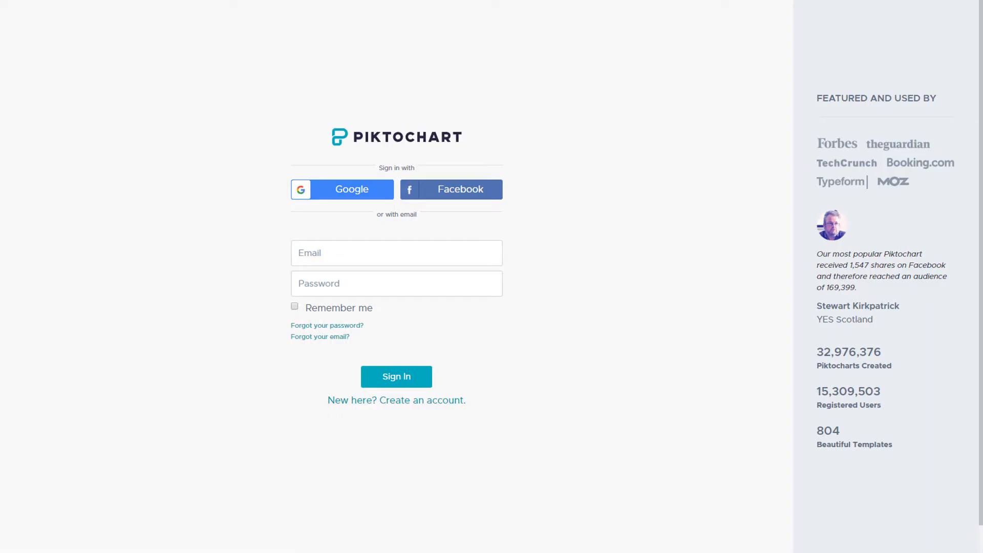
{"action": "key", "text": "ctrl+v"}
{"action": "key", "text": "Return"}
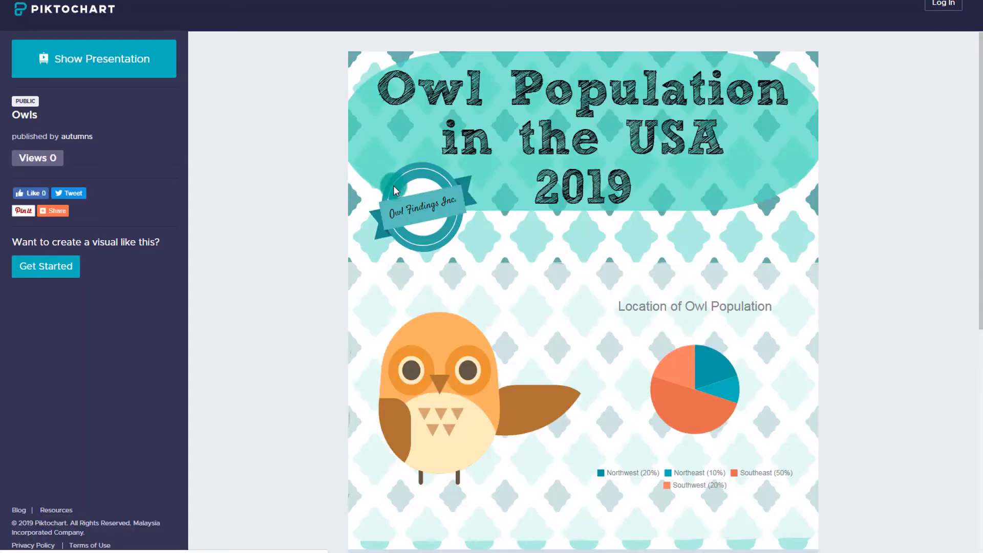
Step: Look through the published Owls page down to the comments and open its presentation view
{"action": "scroll", "coordinate": [396, 190], "scroll_direction": "down", "scroll_amount": 8}
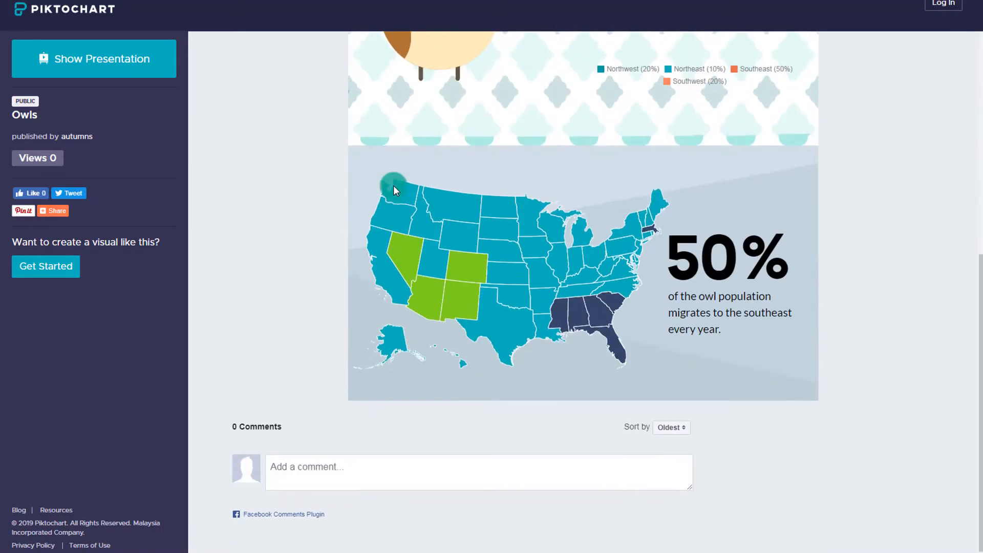
{"action": "scroll", "coordinate": [279, 195], "scroll_direction": "up", "scroll_amount": 2}
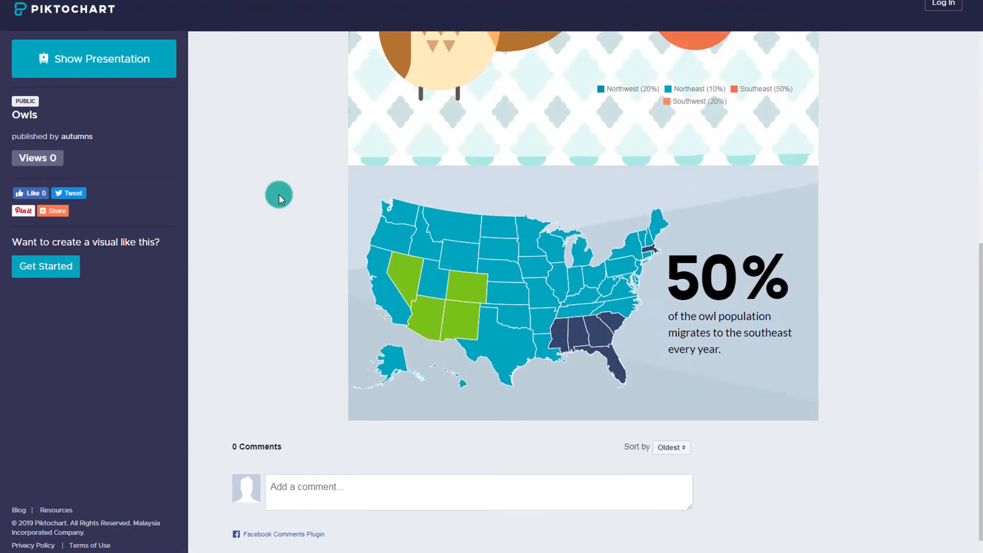
{"action": "scroll", "coordinate": [278, 195], "scroll_direction": "up", "scroll_amount": 7}
{"action": "mouse_move", "coordinate": [51, 210]}
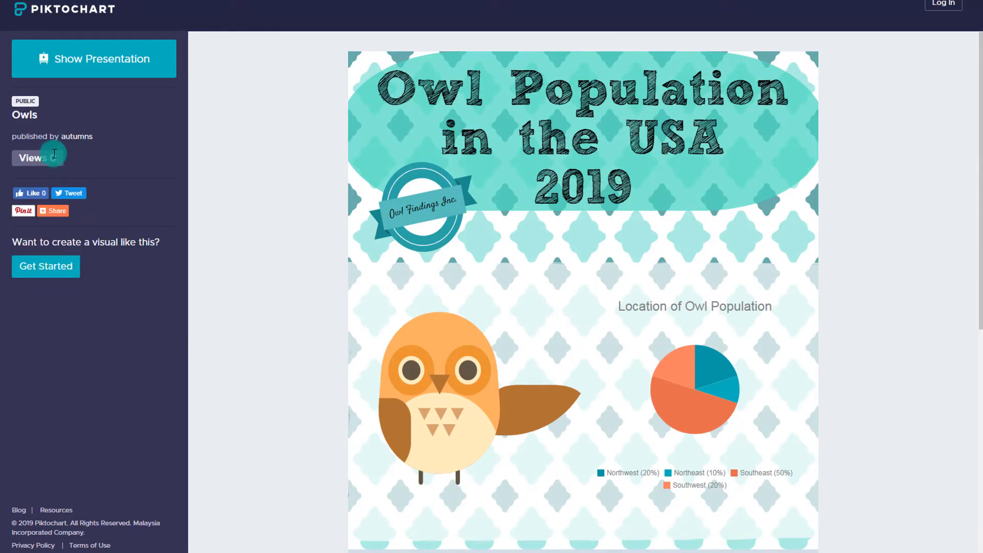
{"action": "left_click", "coordinate": [139, 65]}
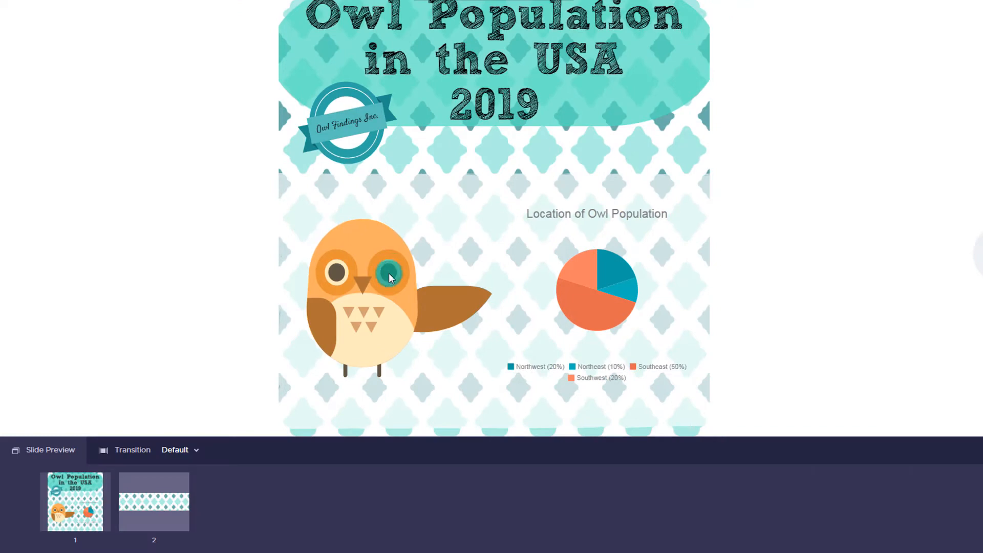